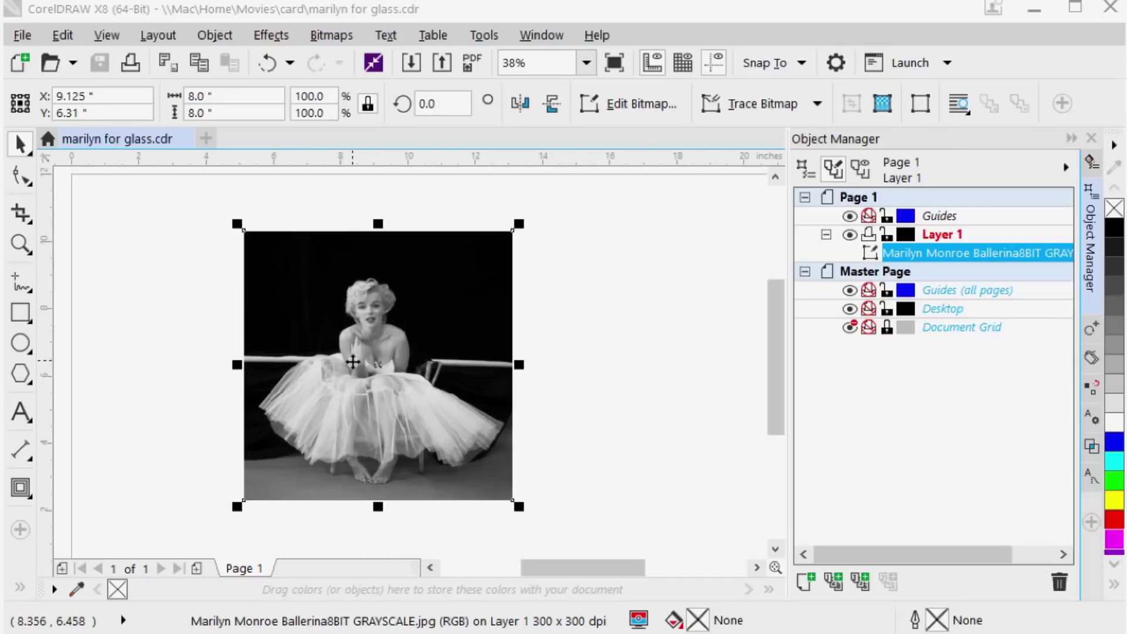
- Open the grayscale ballerina photo for bitmap editing in Corel PHOTO-PAINT and load it into the Cutout Lab
{"action": "right_click", "coordinate": [353, 362]}
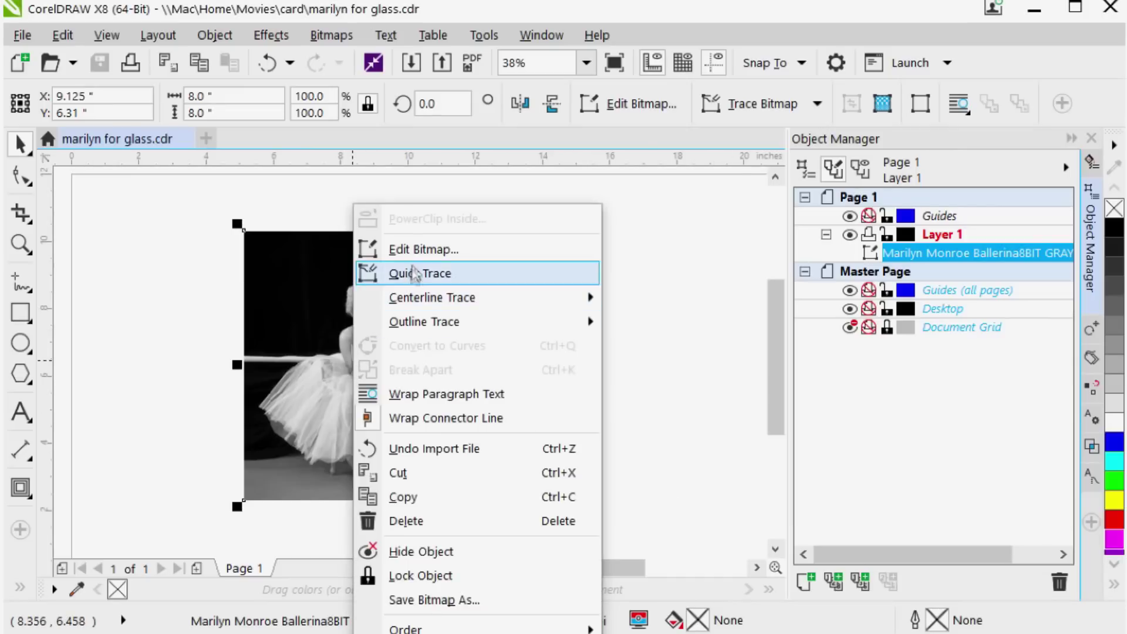
{"action": "left_click", "coordinate": [418, 250]}
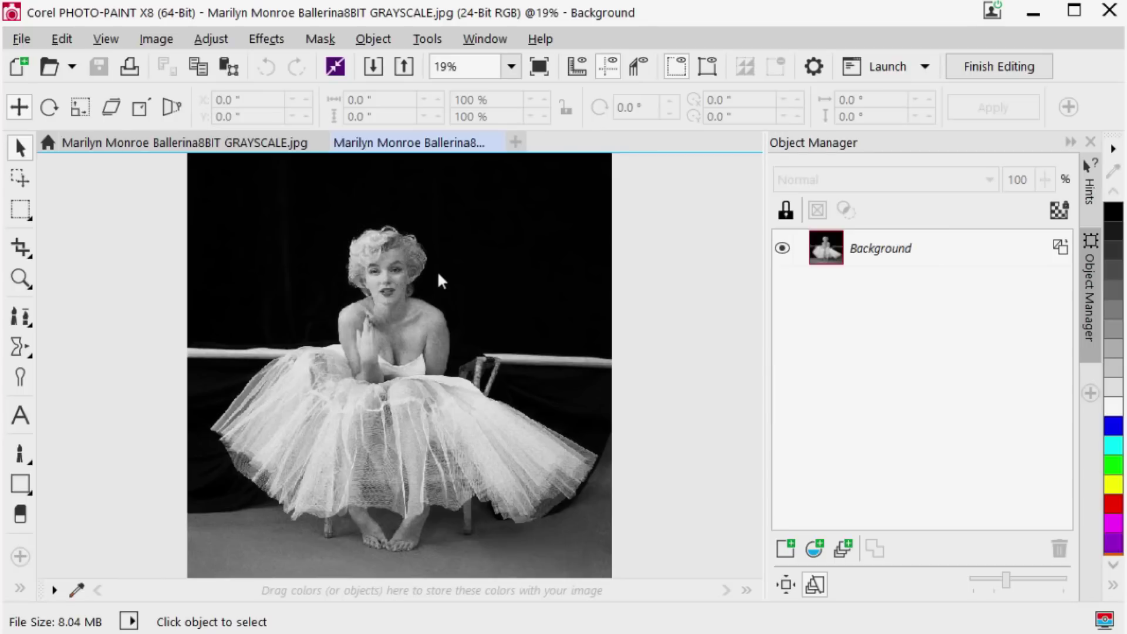
{"action": "left_click", "coordinate": [161, 51]}
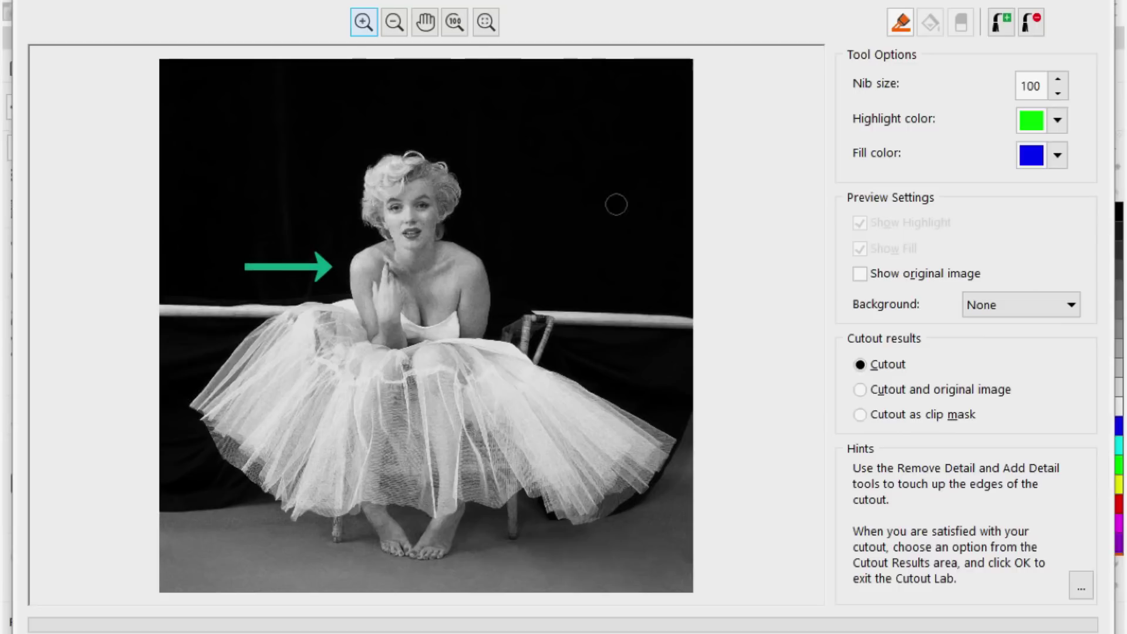
- Set the nib size to 125 and highlight a closed outline around the seated woman, including her skirt and feet
{"action": "double_click", "coordinate": [1041, 84]}
{"action": "type", "text": "12"}
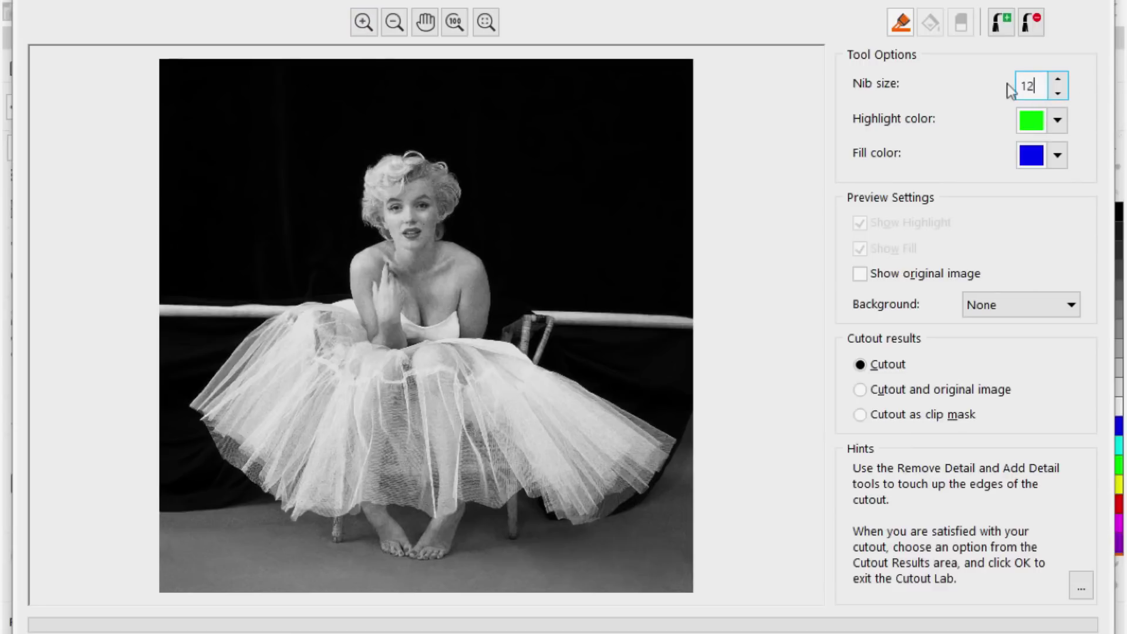
{"action": "type", "text": "5"}
{"action": "left_click", "coordinate": [350, 292]}
{"action": "mouse_move", "coordinate": [350, 293]}
{"action": "left_mouse_down"}
{"action": "mouse_move", "coordinate": [351, 260]}
{"action": "mouse_move", "coordinate": [392, 227]}
{"action": "mouse_move", "coordinate": [364, 200]}
{"action": "mouse_move", "coordinate": [365, 175]}
{"action": "mouse_move", "coordinate": [435, 156]}
{"action": "mouse_move", "coordinate": [457, 172]}
{"action": "mouse_move", "coordinate": [443, 224]}
{"action": "mouse_move", "coordinate": [485, 275]}
{"action": "mouse_move", "coordinate": [482, 333]}
{"action": "mouse_move", "coordinate": [643, 409]}
{"action": "mouse_move", "coordinate": [675, 446]}
{"action": "mouse_move", "coordinate": [645, 493]}
{"action": "mouse_move", "coordinate": [604, 522]}
{"action": "mouse_move", "coordinate": [558, 526]}
{"action": "mouse_move", "coordinate": [483, 503]}
{"action": "mouse_move", "coordinate": [442, 553]}
{"action": "mouse_move", "coordinate": [375, 555]}
{"action": "mouse_move", "coordinate": [353, 511]}
{"action": "mouse_move", "coordinate": [306, 516]}
{"action": "mouse_move", "coordinate": [241, 479]}
{"action": "mouse_move", "coordinate": [208, 441]}
{"action": "mouse_move", "coordinate": [194, 399]}
{"action": "mouse_move", "coordinate": [234, 346]}
{"action": "mouse_move", "coordinate": [287, 308]}
{"action": "mouse_move", "coordinate": [354, 298]}
{"action": "left_mouse_up"}
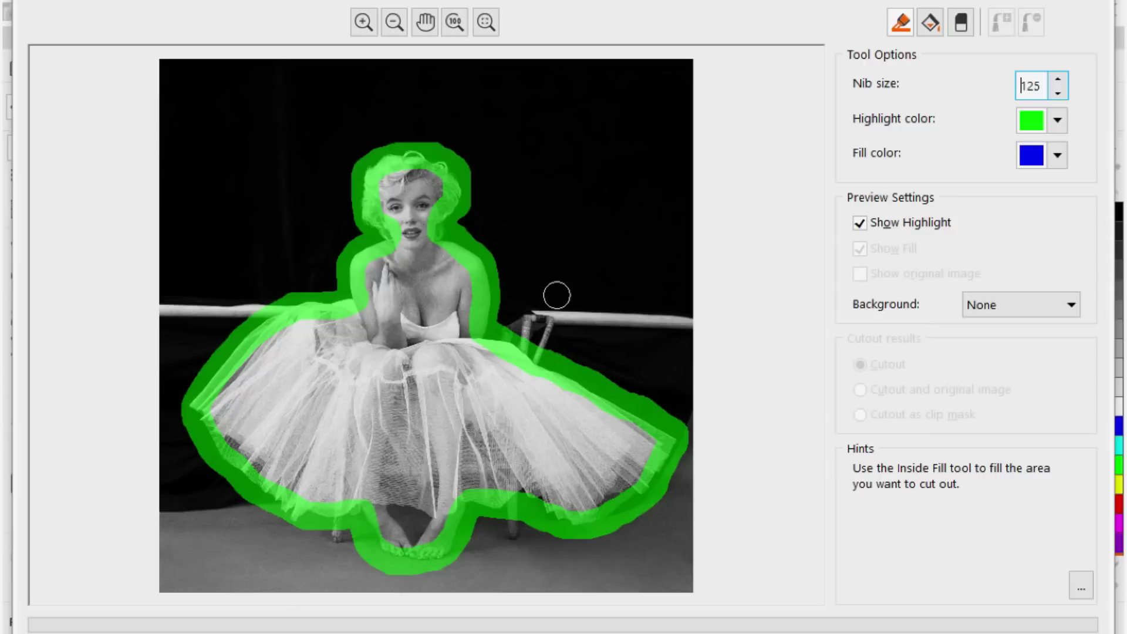
- Fill the inside of the highlighted outline and preview the cutout
{"action": "left_click", "coordinate": [929, 30]}
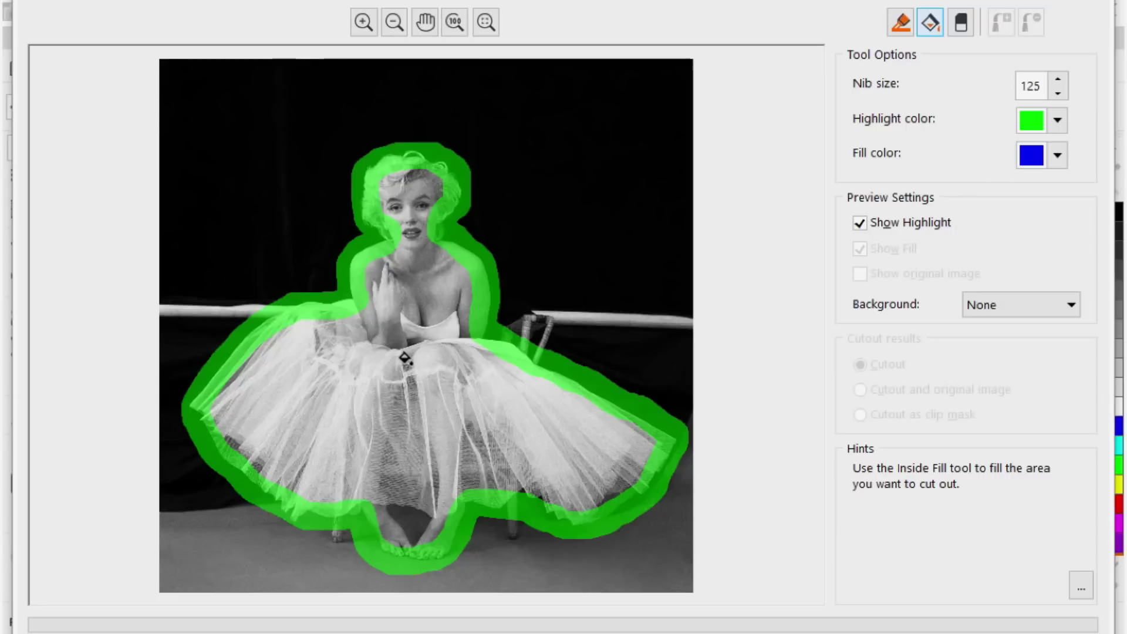
{"action": "left_click", "coordinate": [405, 358]}
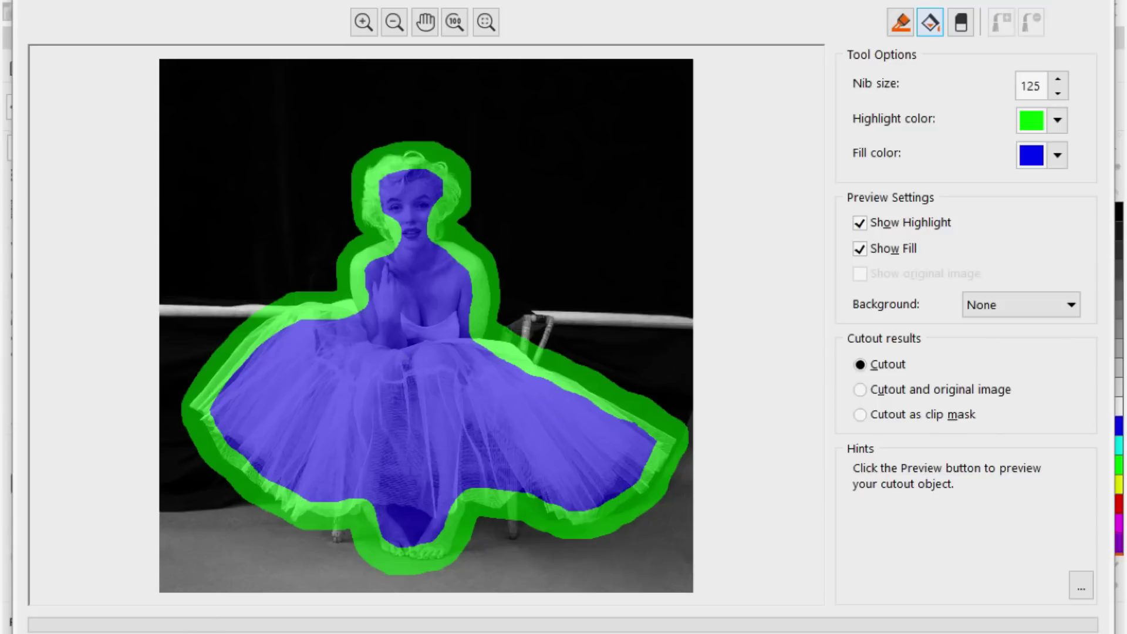
{"action": "left_click", "coordinate": [64, 633]}
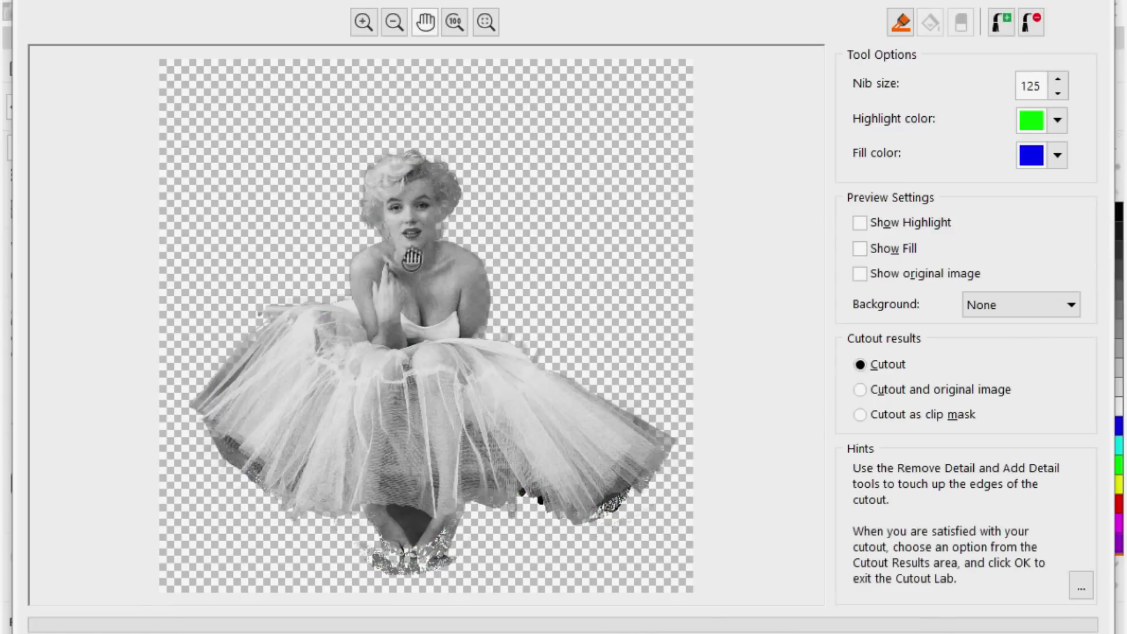
- Restore the faded hair along the crown and right side of the head with the Add Detail tool
{"action": "left_click", "coordinate": [364, 25]}
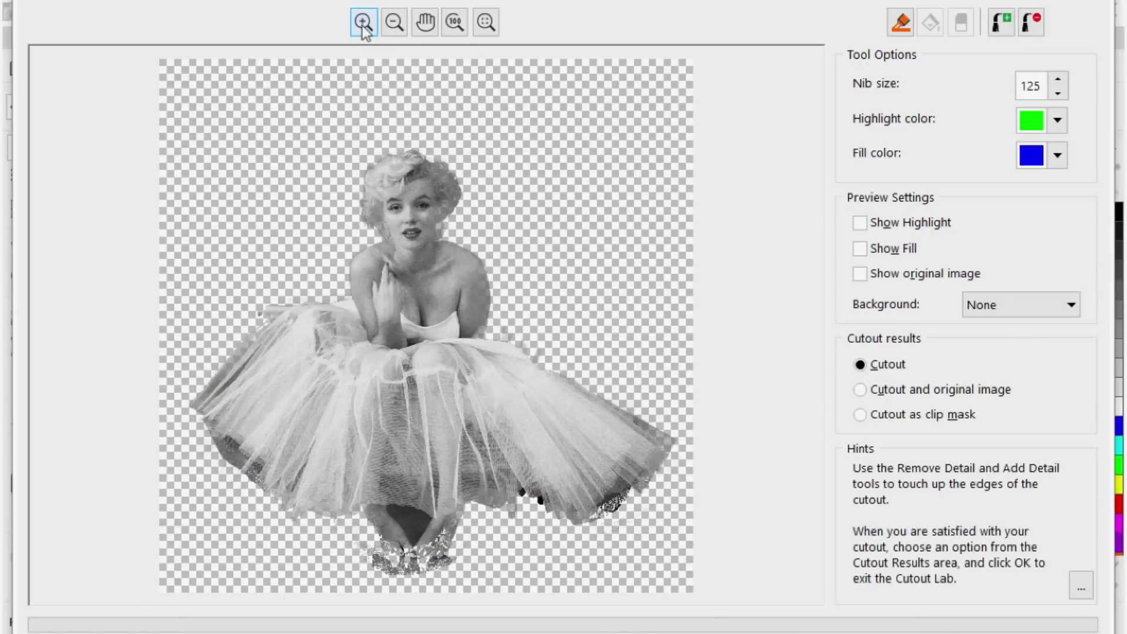
{"action": "left_click_drag", "start_coordinate": [342, 148], "coordinate": [438, 222]}
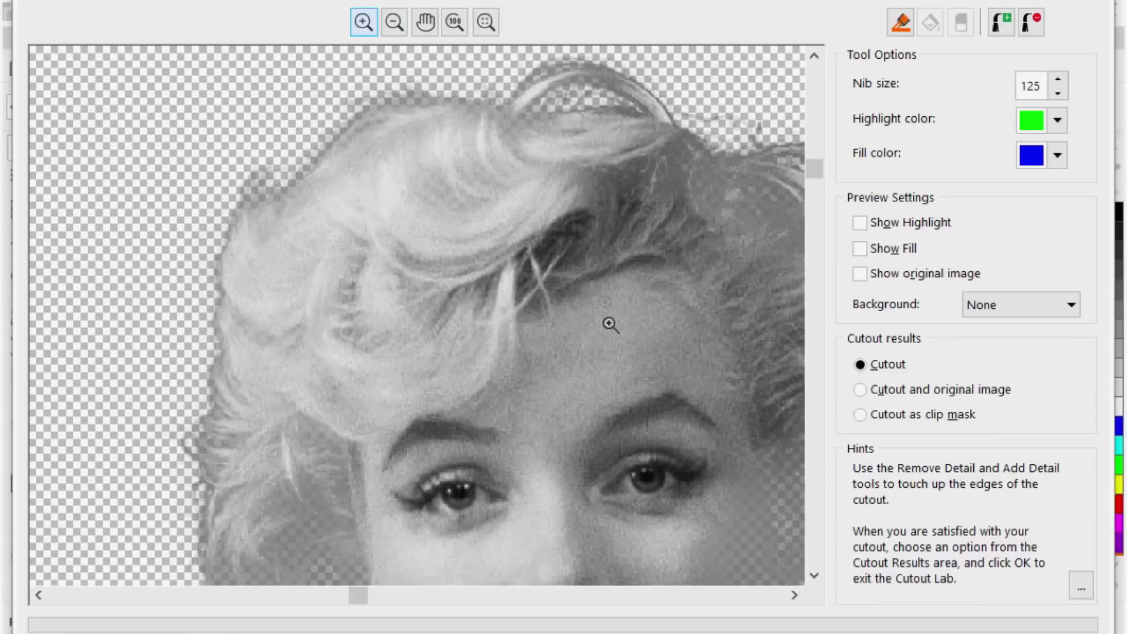
{"action": "left_click", "coordinate": [396, 30]}
{"action": "left_click", "coordinate": [439, 135]}
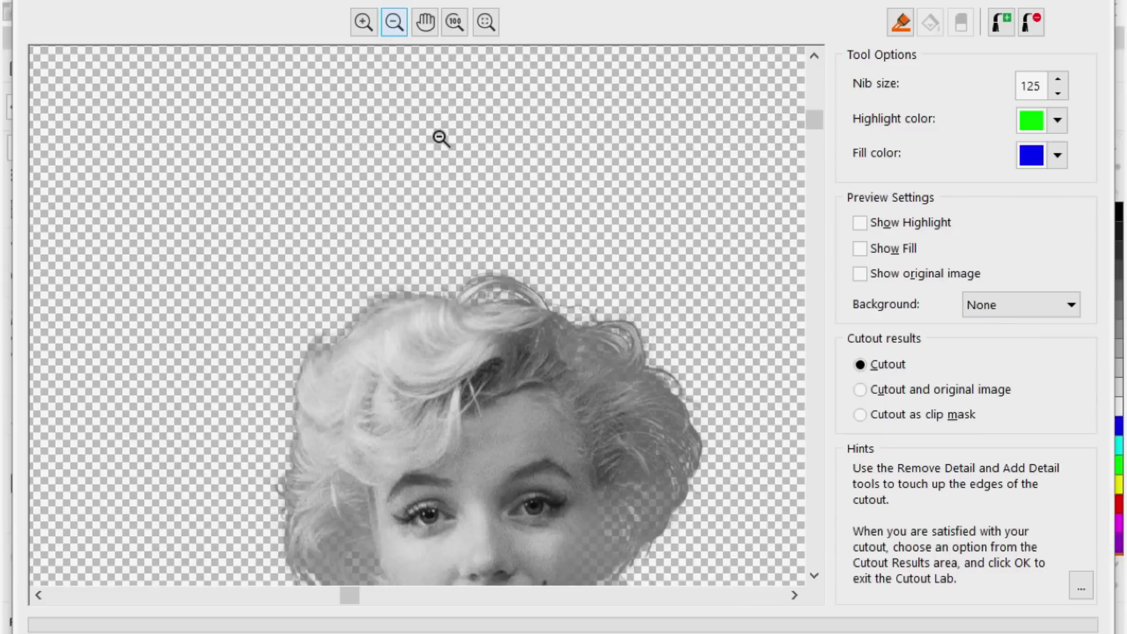
{"action": "left_click", "coordinate": [1002, 27]}
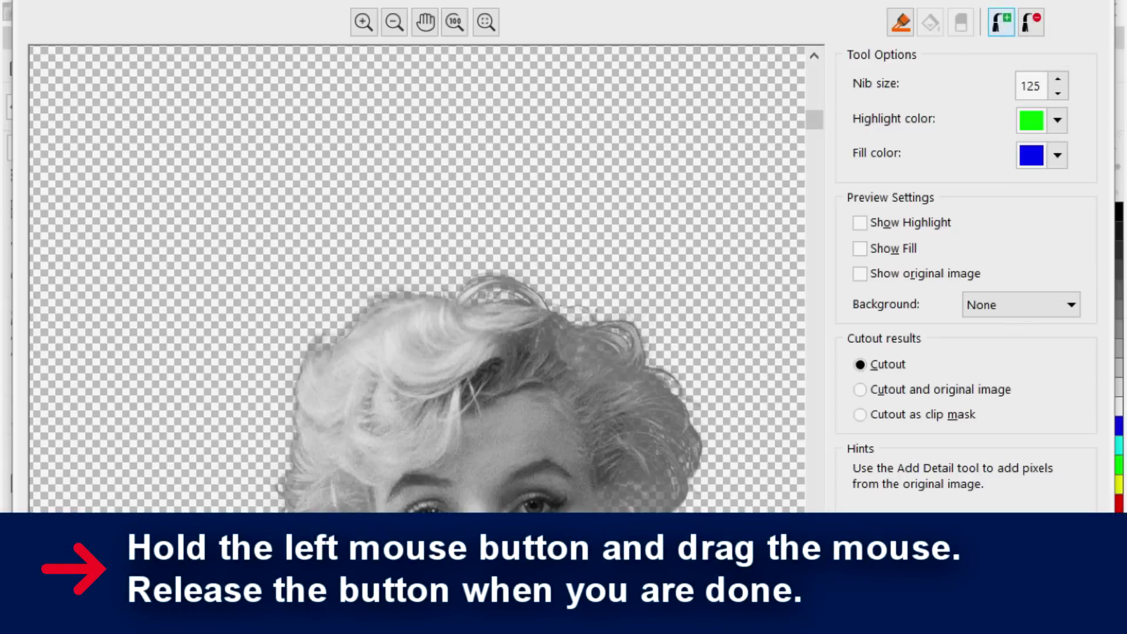
{"action": "left_click_drag", "start_coordinate": [553, 336], "coordinate": [600, 354]}
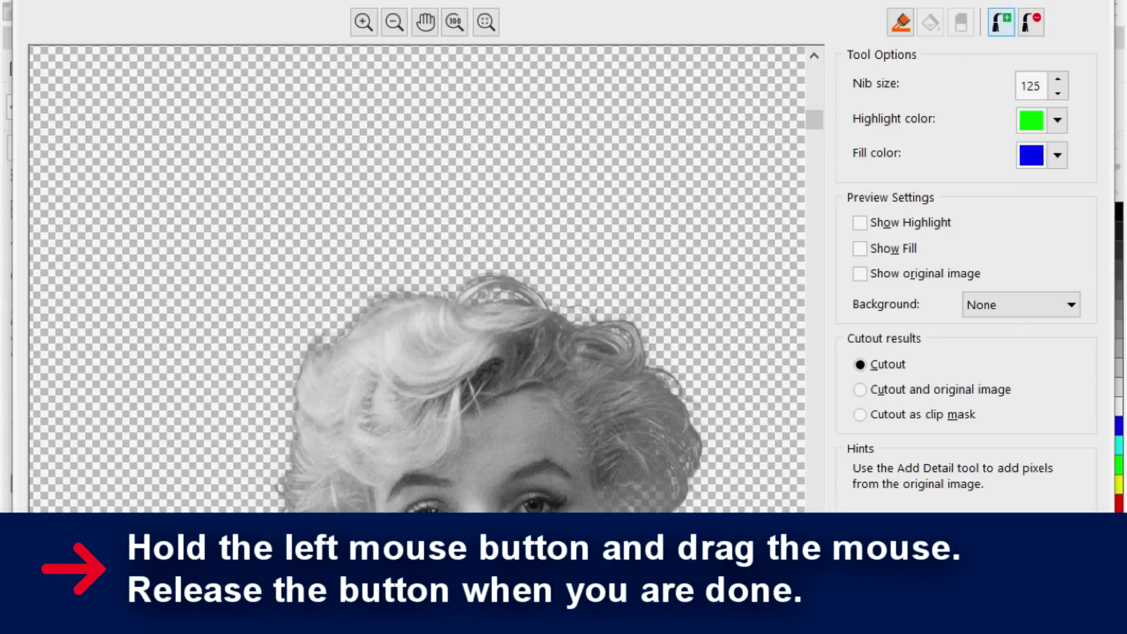
{"action": "mouse_move", "coordinate": [641, 428]}
{"action": "left_mouse_down"}
{"action": "mouse_move", "coordinate": [631, 499]}
{"action": "mouse_move", "coordinate": [661, 510]}
{"action": "left_mouse_up"}
- Restore the faded curl of hair beside the neck, just above the right shoulder in the image
{"action": "scroll", "coordinate": [651, 470], "scroll_direction": "down", "scroll_amount": 1}
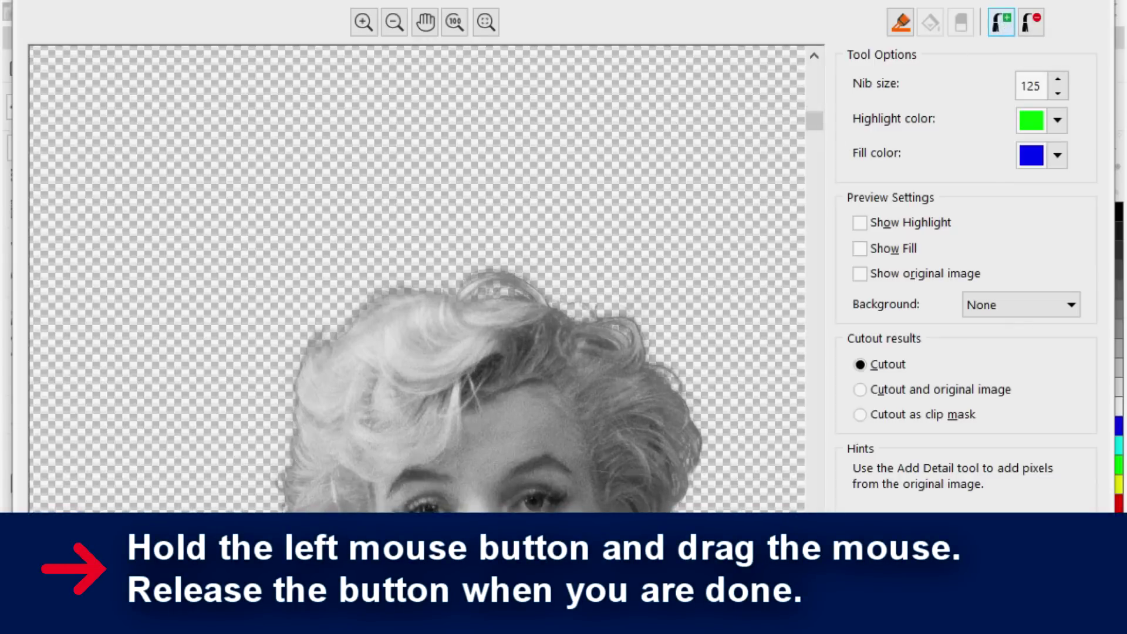
{"action": "scroll", "coordinate": [417, 279], "scroll_direction": "down", "scroll_amount": 5}
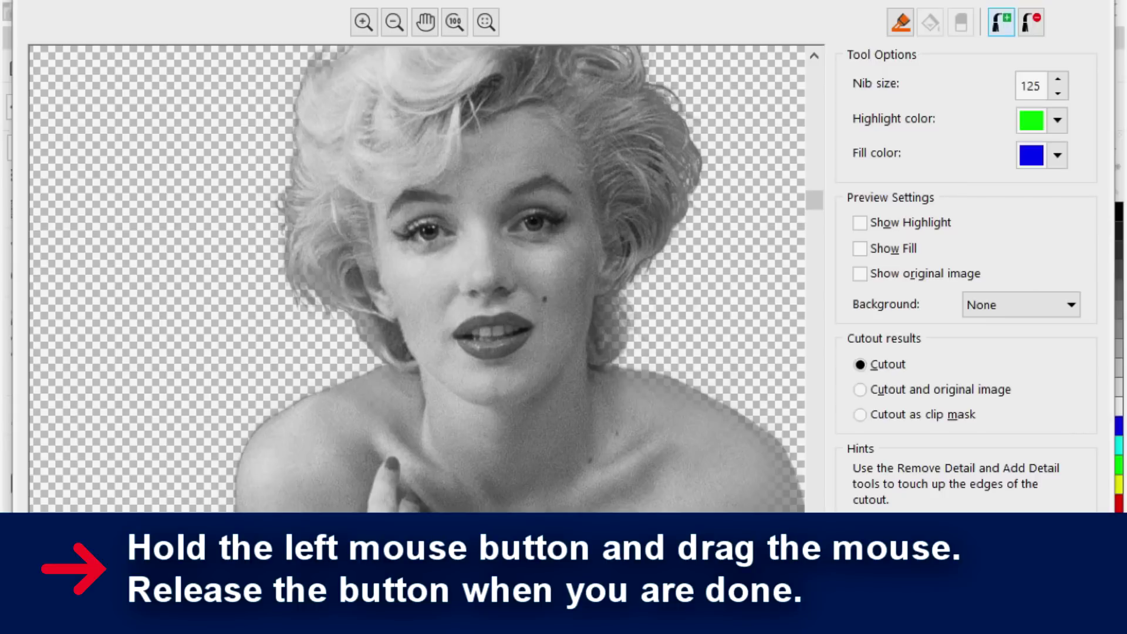
{"action": "mouse_move", "coordinate": [555, 342]}
{"action": "left_mouse_down"}
{"action": "mouse_move", "coordinate": [595, 334]}
{"action": "mouse_move", "coordinate": [571, 321]}
{"action": "mouse_move", "coordinate": [587, 325]}
{"action": "left_mouse_up"}
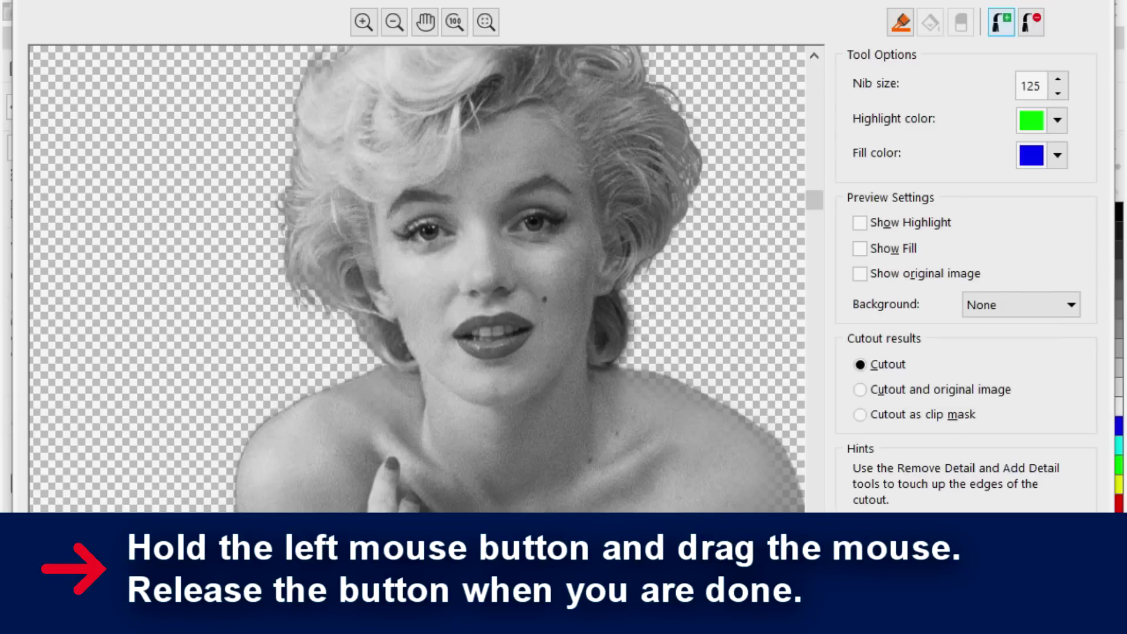
- Add back the missing detail along the shoulder and outer arm on the image's right side
{"action": "key", "text": "h"}
{"action": "left_click_drag", "start_coordinate": [551, 470], "coordinate": [280, 209]}
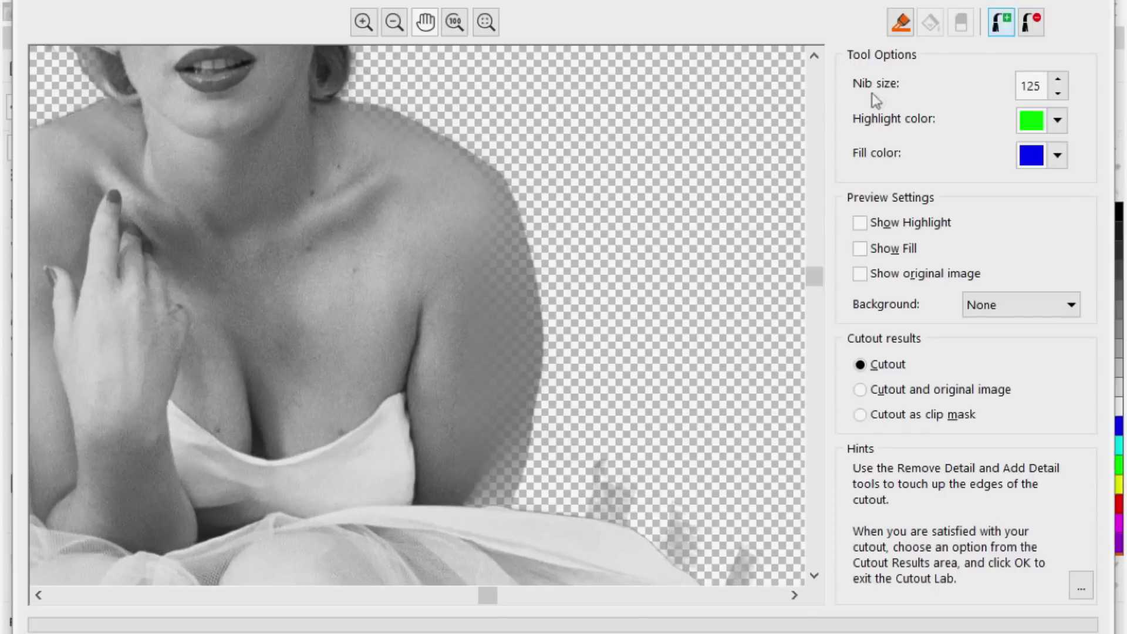
{"action": "left_click", "coordinate": [1001, 28]}
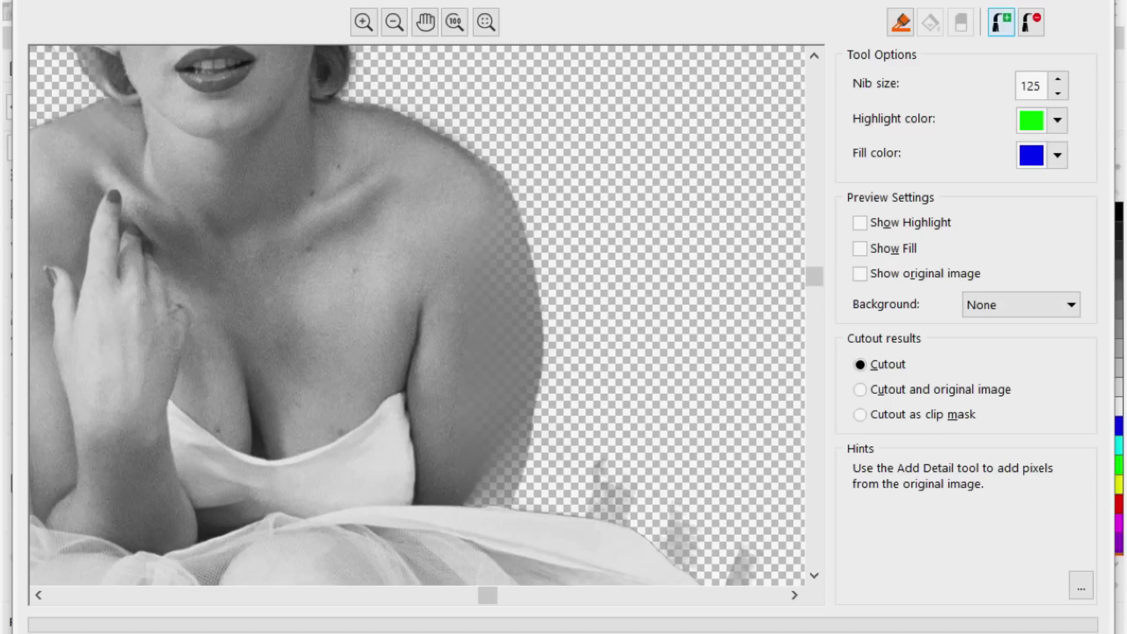
{"action": "mouse_move", "coordinate": [470, 188]}
{"action": "left_mouse_down"}
{"action": "mouse_move", "coordinate": [506, 254]}
{"action": "mouse_move", "coordinate": [519, 353]}
{"action": "mouse_move", "coordinate": [504, 469]}
{"action": "mouse_move", "coordinate": [482, 494]}
{"action": "left_mouse_up"}
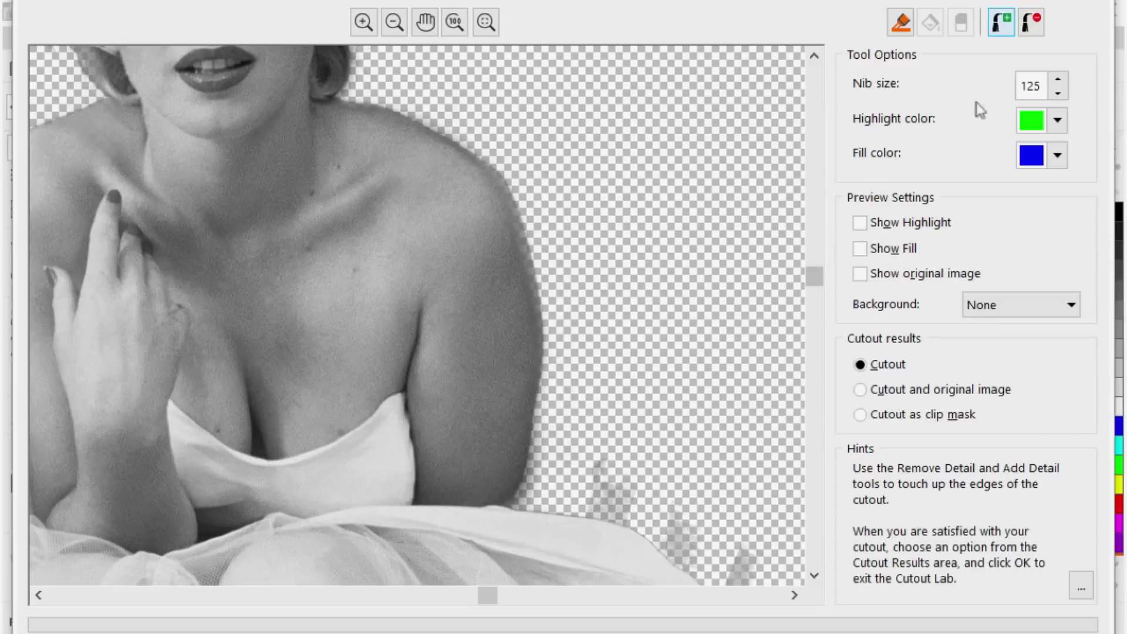
- Erase the leftover chair fragments above the skirt's right side with the Remove Detail tool
{"action": "left_click", "coordinate": [1031, 27]}
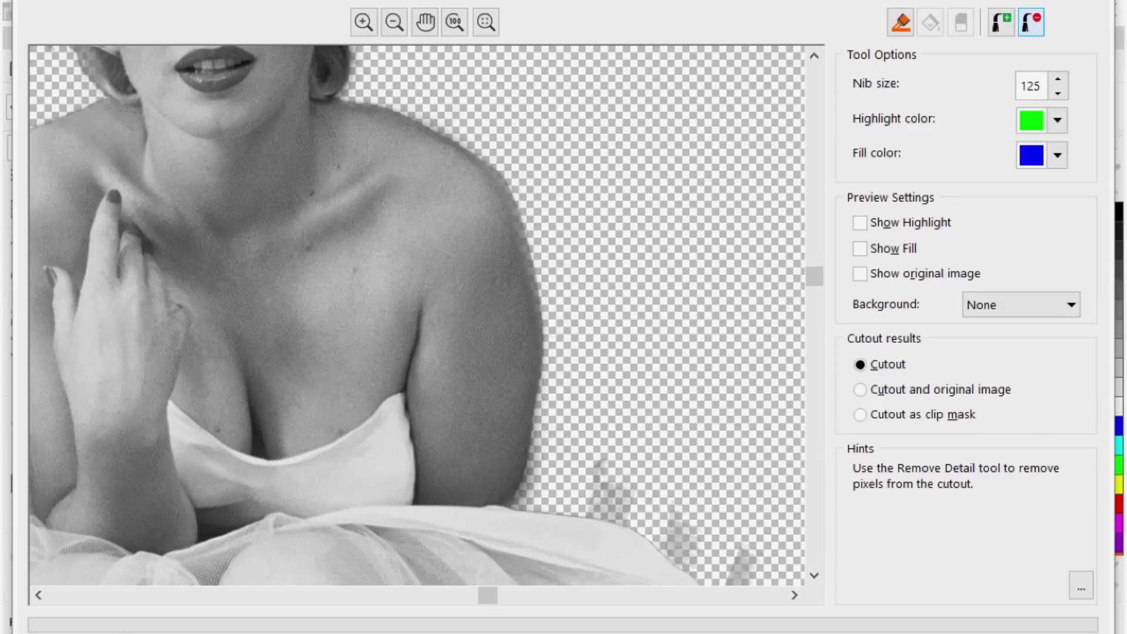
{"action": "left_click", "coordinate": [617, 479]}
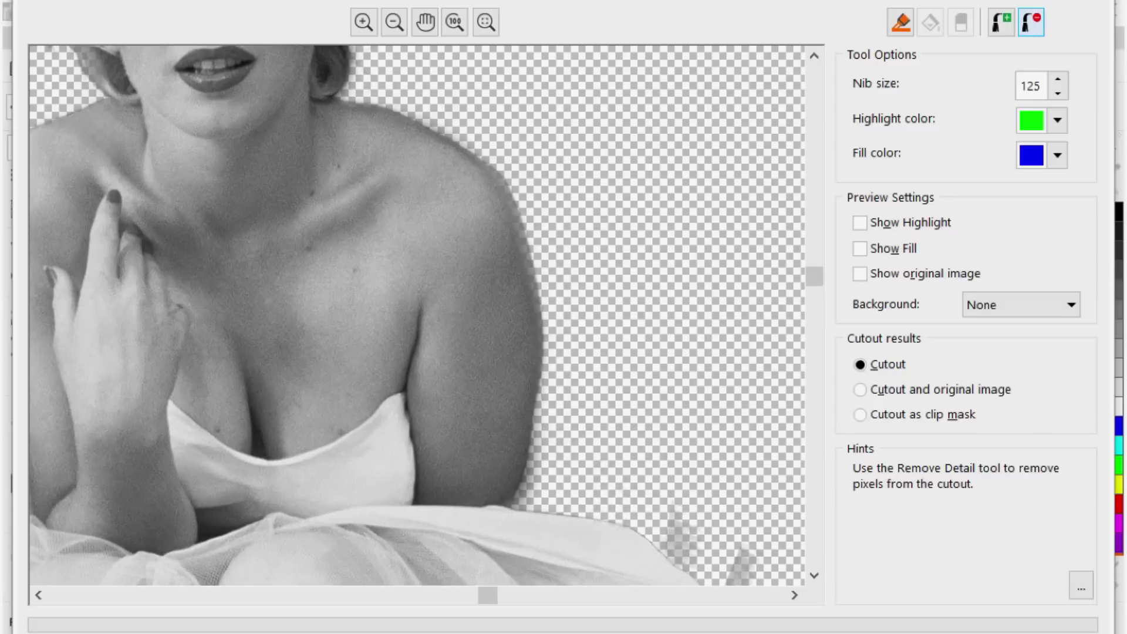
{"action": "scroll", "coordinate": [710, 516], "scroll_direction": "down", "scroll_amount": 2}
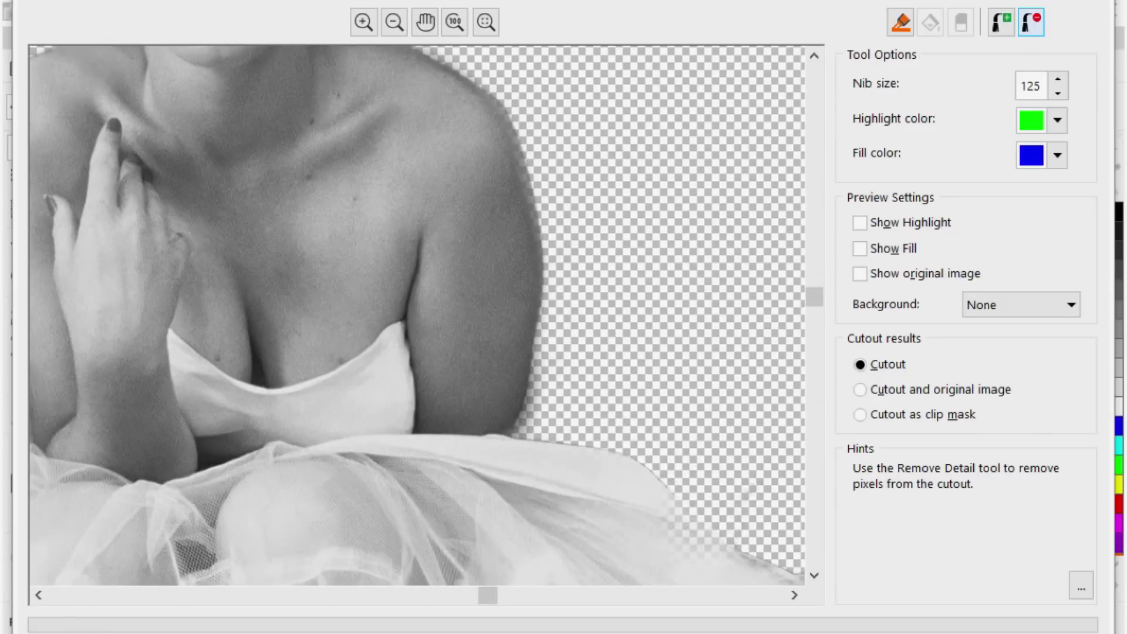
- Add back the erased upper edge of the skirt just beyond the waist with the Add Detail tool
{"action": "key", "text": "Right"}
{"action": "key", "text": "Right"}
{"action": "key", "text": "Right"}
{"action": "key", "text": "Right"}
{"action": "key", "text": "Right"}
{"action": "key", "text": "Right"}
{"action": "key", "text": "Right"}
{"action": "key", "text": "Right"}
{"action": "key", "text": "Down"}
{"action": "key", "text": "Down"}
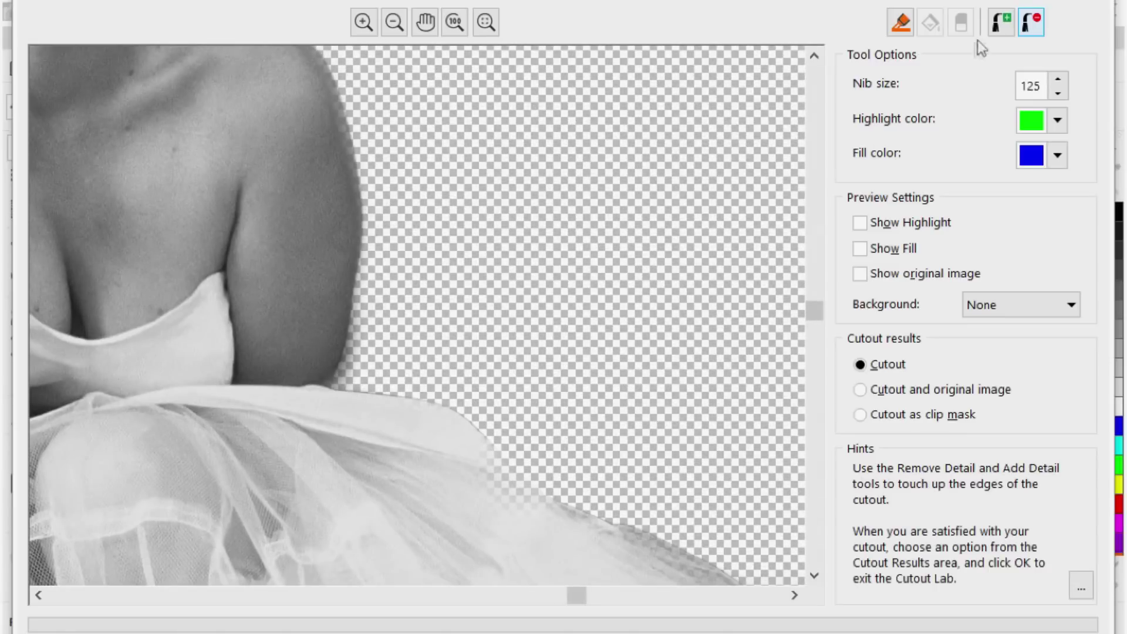
{"action": "left_click", "coordinate": [1001, 23]}
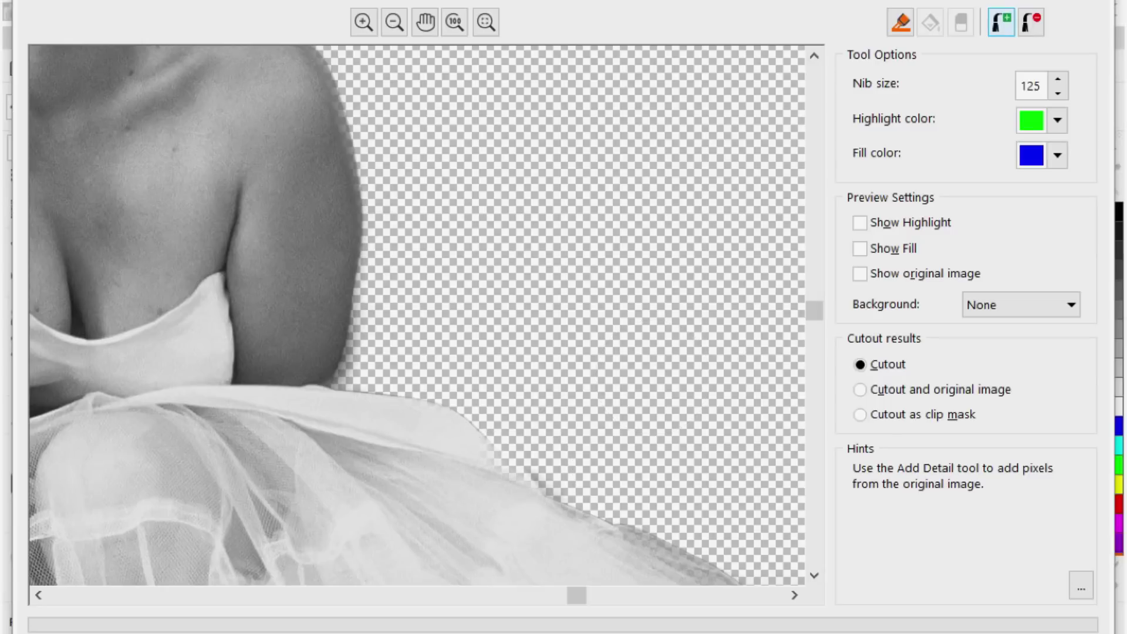
- Restore the semi-transparent tulle along the sloping upper edge toward the skirt's right tip
{"action": "scroll", "coordinate": [498, 415], "scroll_direction": "down", "scroll_amount": 3}
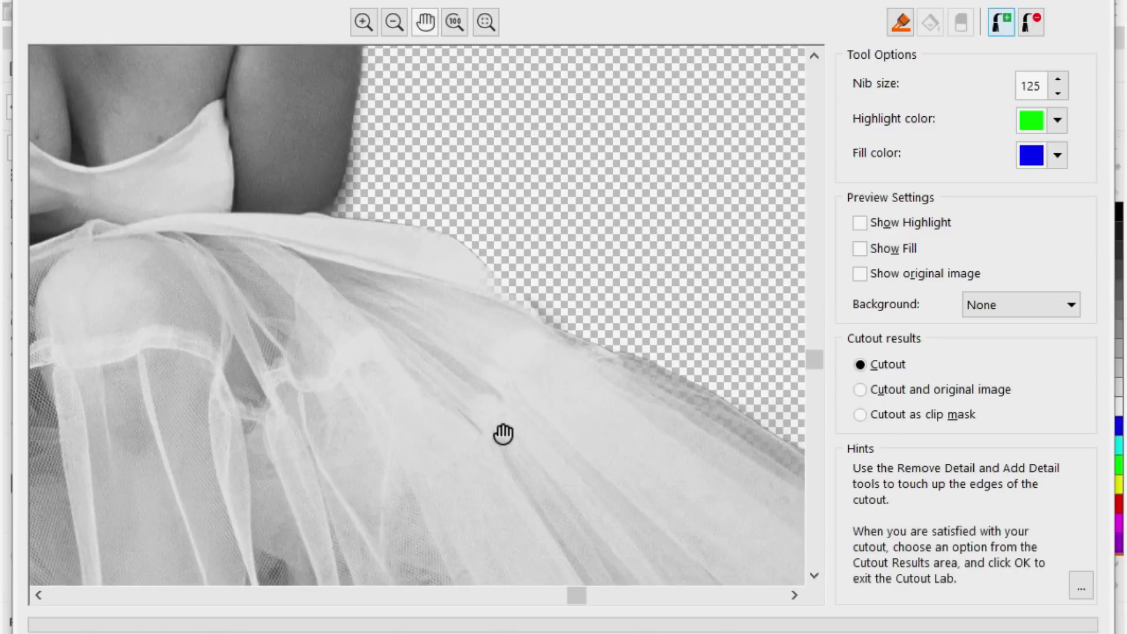
{"action": "left_click_drag", "start_coordinate": [536, 372], "coordinate": [578, 120]}
{"action": "left_click_drag", "start_coordinate": [562, 173], "coordinate": [69, 221]}
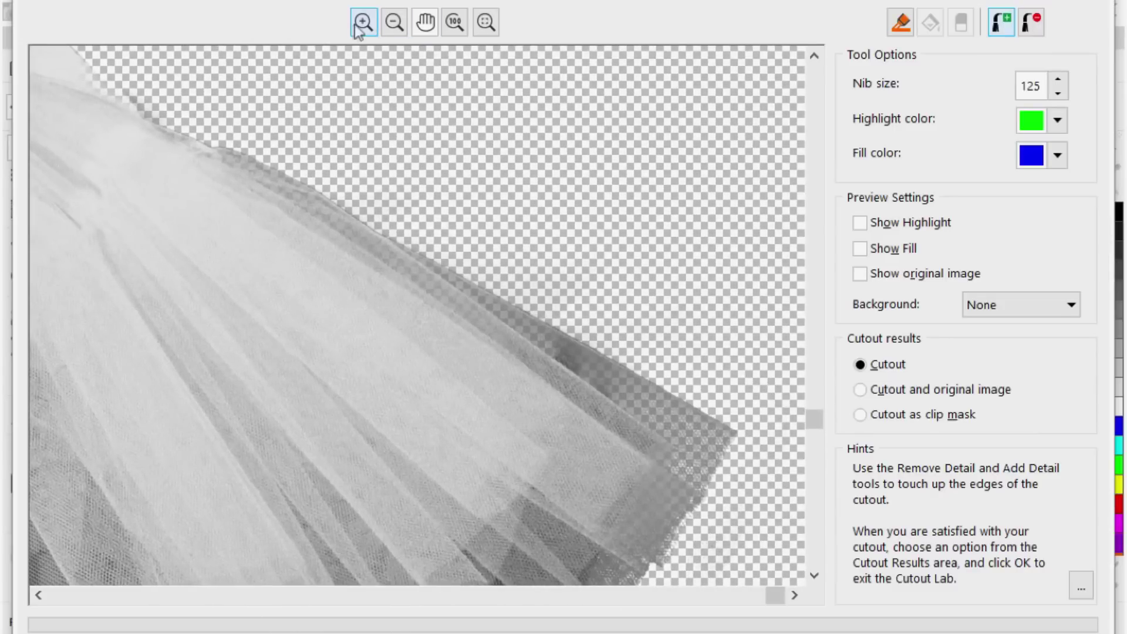
{"action": "left_click", "coordinate": [1000, 25]}
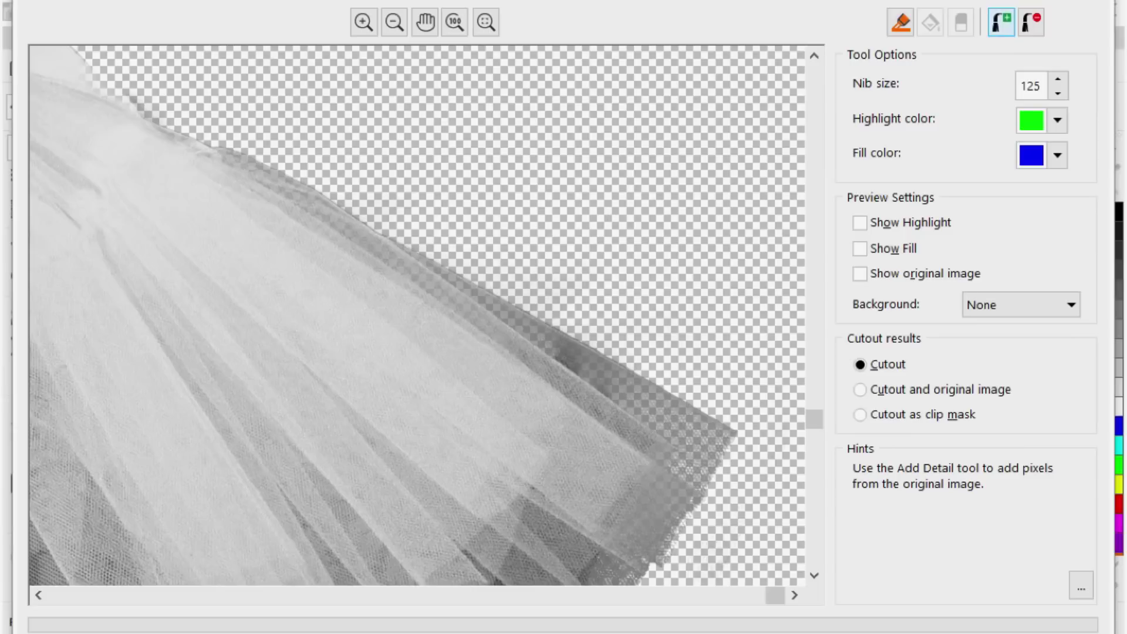
{"action": "left_click_drag", "start_coordinate": [519, 401], "coordinate": [505, 381]}
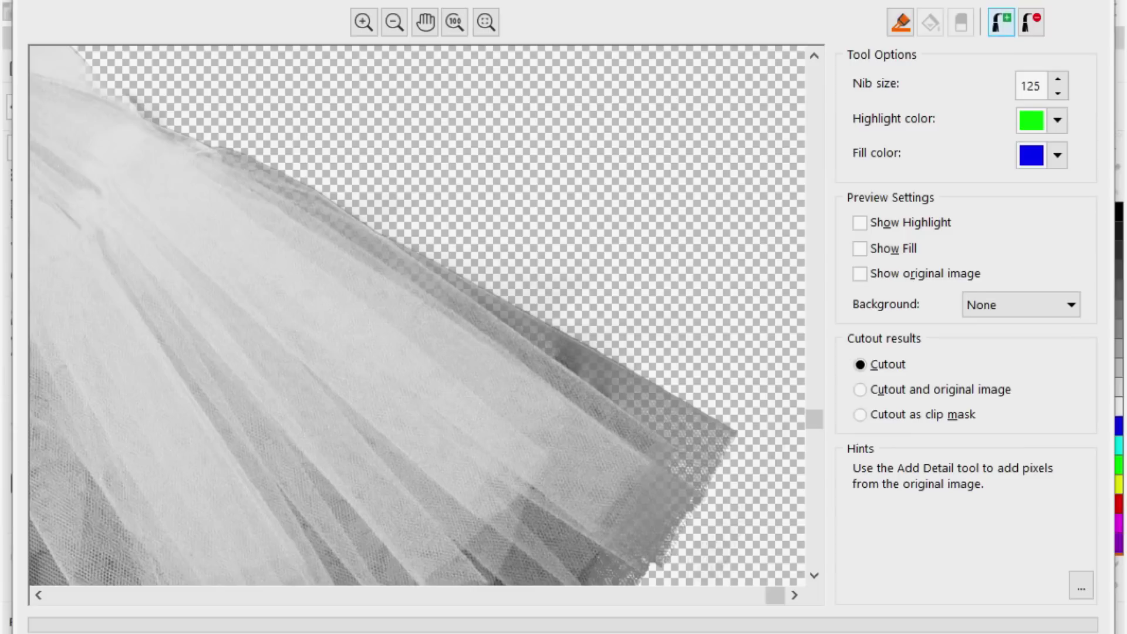
{"action": "left_click", "coordinate": [398, 302]}
{"action": "left_click", "coordinate": [276, 240]}
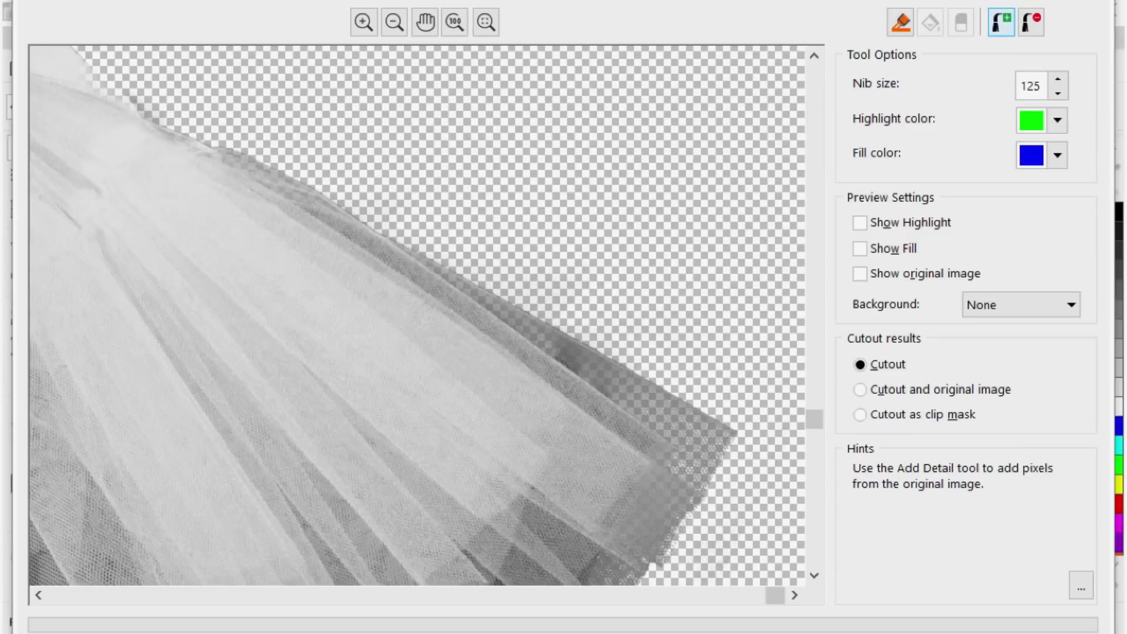
- Add back the missing tulle detail along the lower right hem of the skirt
{"action": "mouse_move", "coordinate": [443, 333]}
{"action": "left_mouse_down"}
{"action": "mouse_move", "coordinate": [635, 435]}
{"action": "mouse_move", "coordinate": [681, 443]}
{"action": "mouse_move", "coordinate": [673, 465]}
{"action": "mouse_move", "coordinate": [611, 504]}
{"action": "mouse_move", "coordinate": [639, 330]}
{"action": "mouse_move", "coordinate": [702, 219]}
{"action": "left_mouse_up"}
{"action": "key", "text": "h"}
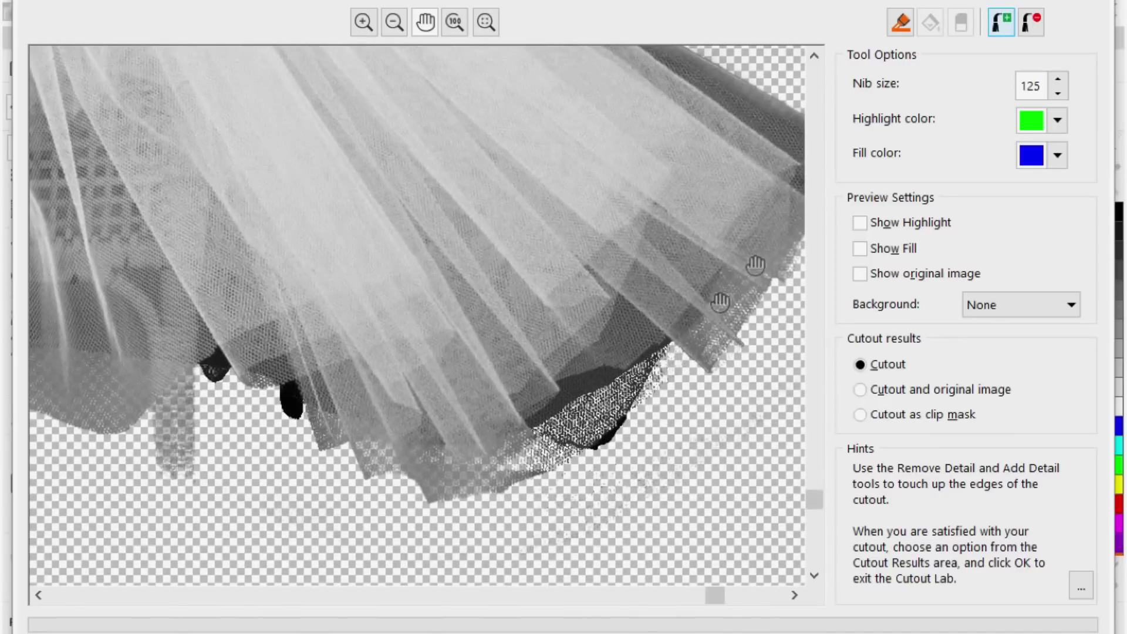
{"action": "left_click", "coordinate": [1001, 26]}
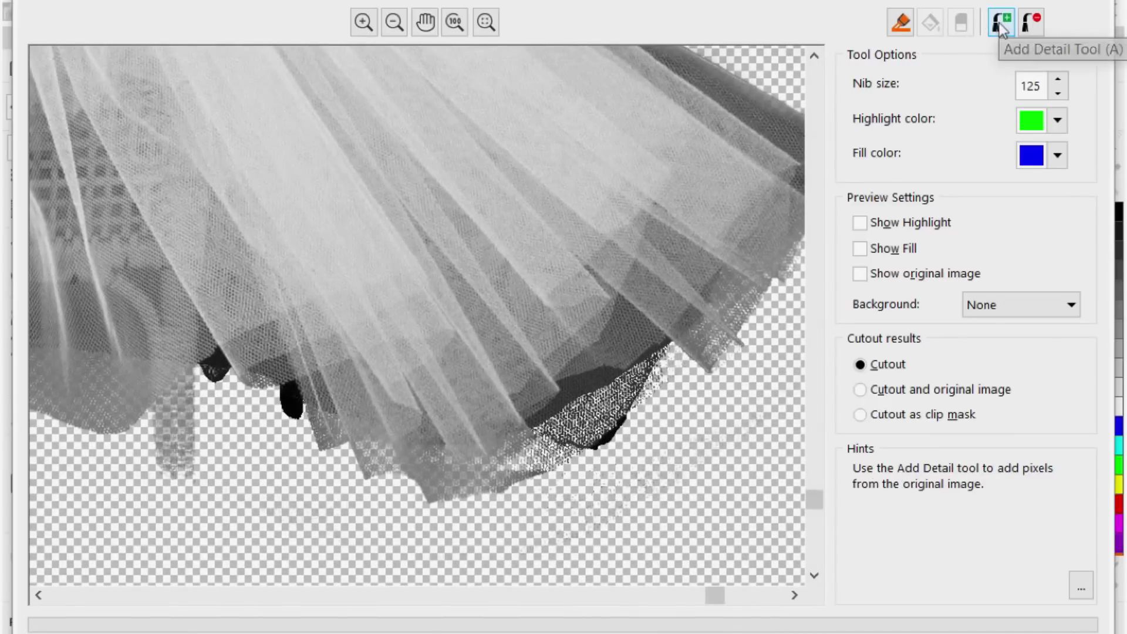
{"action": "left_click_drag", "start_coordinate": [719, 289], "coordinate": [699, 321]}
{"action": "mouse_move", "coordinate": [669, 358]}
{"action": "left_mouse_down"}
{"action": "mouse_move", "coordinate": [566, 411]}
{"action": "mouse_move", "coordinate": [611, 411]}
{"action": "mouse_move", "coordinate": [575, 423]}
{"action": "mouse_move", "coordinate": [617, 403]}
{"action": "mouse_move", "coordinate": [591, 390]}
{"action": "mouse_move", "coordinate": [528, 434]}
{"action": "mouse_move", "coordinate": [517, 458]}
{"action": "mouse_move", "coordinate": [458, 464]}
{"action": "mouse_move", "coordinate": [411, 458]}
{"action": "mouse_move", "coordinate": [375, 423]}
{"action": "mouse_move", "coordinate": [349, 437]}
{"action": "mouse_move", "coordinate": [337, 371]}
{"action": "mouse_move", "coordinate": [276, 397]}
{"action": "mouse_move", "coordinate": [256, 352]}
{"action": "mouse_move", "coordinate": [234, 376]}
{"action": "left_mouse_up"}
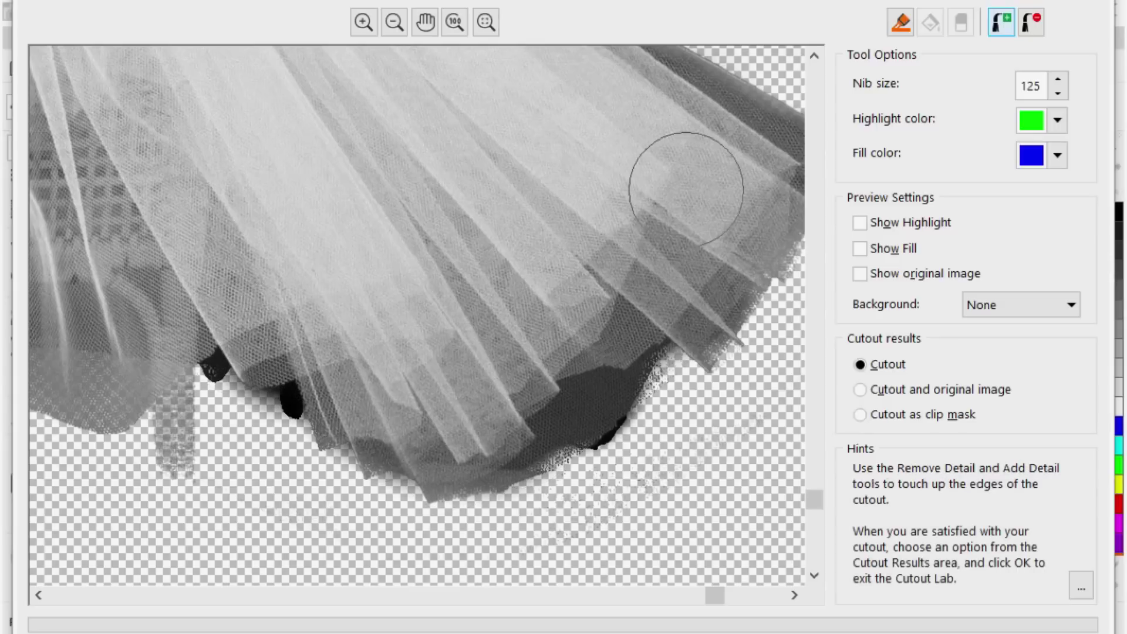
- Erase the chair leg remnant hanging below the skirt hem with the Remove Detail tool
{"action": "left_click", "coordinate": [1032, 27]}
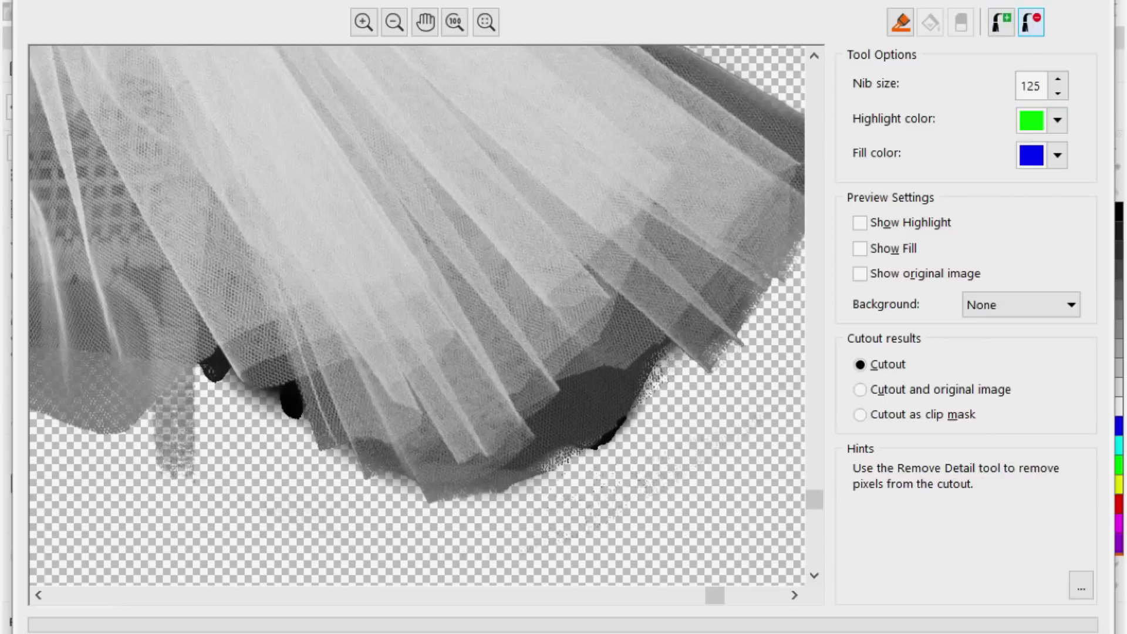
{"action": "mouse_move", "coordinate": [214, 448]}
{"action": "left_mouse_down"}
{"action": "mouse_move", "coordinate": [176, 434]}
{"action": "mouse_move", "coordinate": [197, 425]}
{"action": "left_mouse_up"}
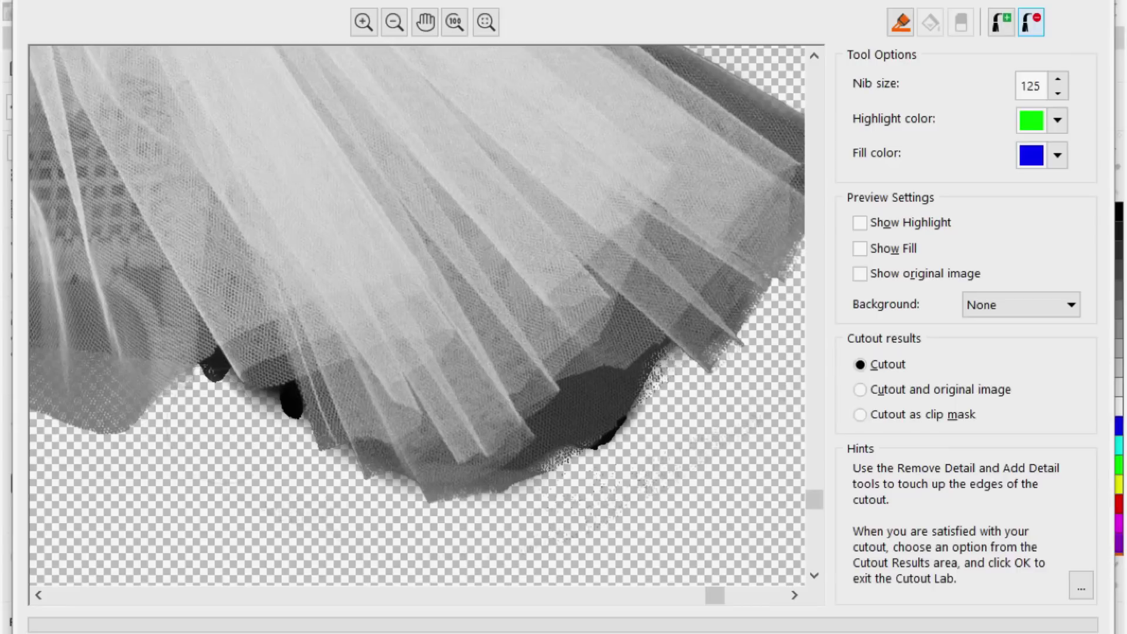
- Restore the missing edges of the ballerina's lower legs, feet and toes below the skirt hem with the Add Detail tool
{"action": "key", "text": "h"}
{"action": "left_click_drag", "start_coordinate": [327, 297], "coordinate": [790, 96]}
{"action": "left_click_drag", "start_coordinate": [379, 293], "coordinate": [554, 223]}
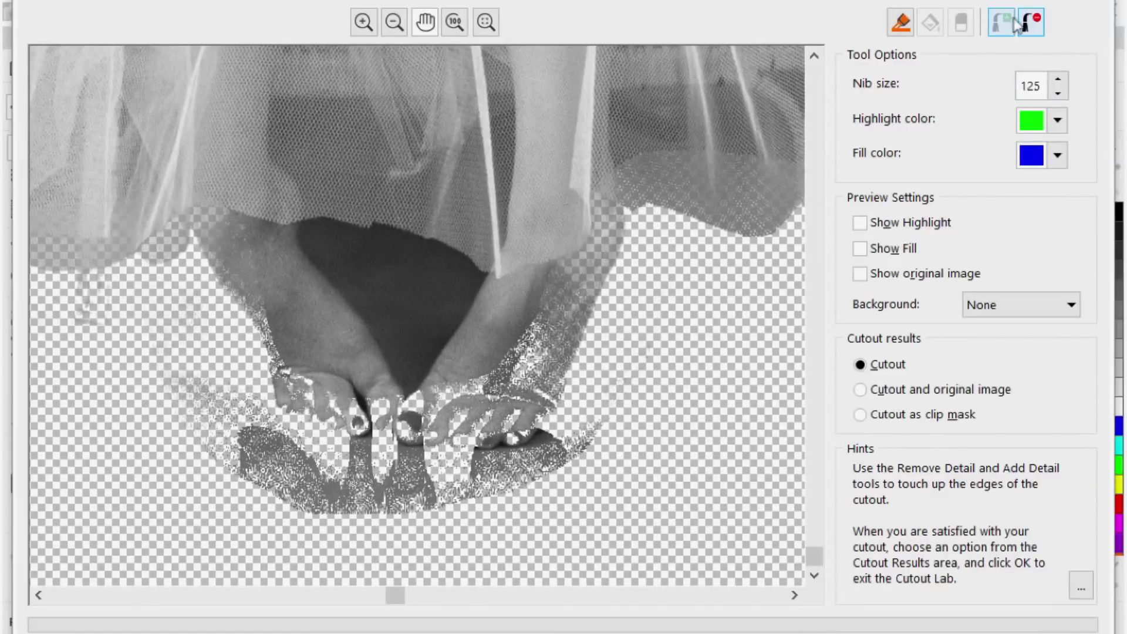
{"action": "left_click", "coordinate": [1011, 23]}
{"action": "mouse_move", "coordinate": [210, 222]}
{"action": "left_mouse_down"}
{"action": "mouse_move", "coordinate": [156, 225]}
{"action": "mouse_move", "coordinate": [205, 242]}
{"action": "mouse_move", "coordinate": [254, 294]}
{"action": "mouse_move", "coordinate": [317, 315]}
{"action": "mouse_move", "coordinate": [299, 388]}
{"action": "mouse_move", "coordinate": [364, 414]}
{"action": "mouse_move", "coordinate": [340, 419]}
{"action": "mouse_move", "coordinate": [447, 411]}
{"action": "mouse_move", "coordinate": [482, 423]}
{"action": "mouse_move", "coordinate": [535, 382]}
{"action": "mouse_move", "coordinate": [558, 305]}
{"action": "mouse_move", "coordinate": [558, 189]}
{"action": "mouse_move", "coordinate": [611, 213]}
{"action": "mouse_move", "coordinate": [608, 280]}
{"action": "mouse_move", "coordinate": [659, 192]}
{"action": "mouse_move", "coordinate": [734, 194]}
{"action": "mouse_move", "coordinate": [644, 179]}
{"action": "left_mouse_up"}
{"action": "left_click", "coordinate": [794, 595]}
{"action": "left_click", "coordinate": [795, 595]}
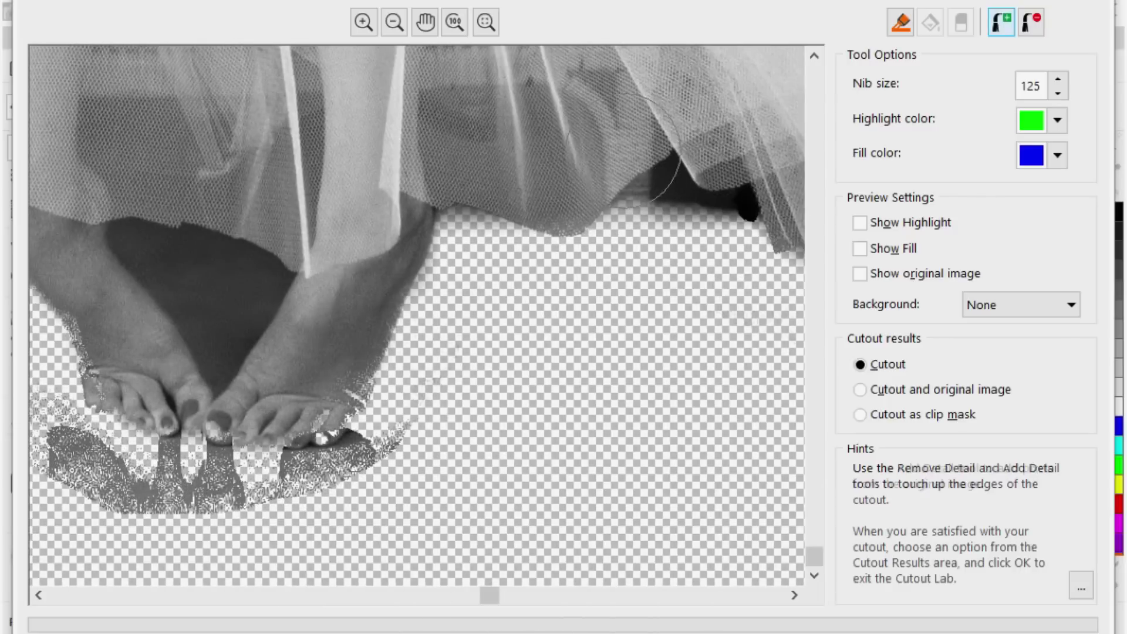
{"action": "mouse_move", "coordinate": [341, 361]}
{"action": "left_mouse_down"}
{"action": "mouse_move", "coordinate": [361, 387]}
{"action": "mouse_move", "coordinate": [328, 420]}
{"action": "left_mouse_up"}
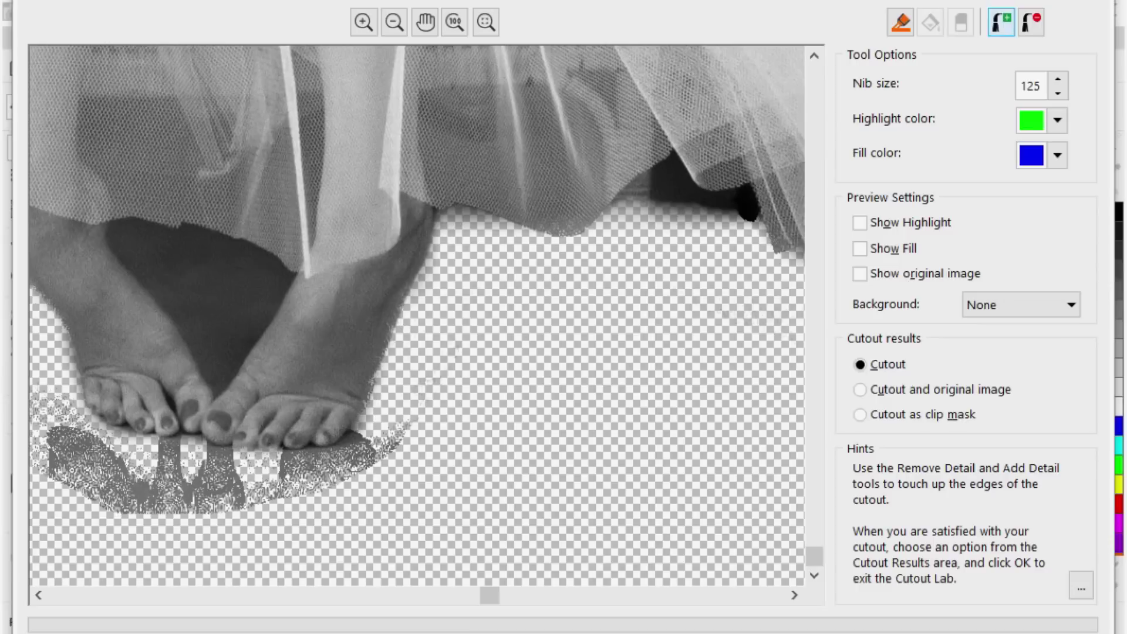
- Erase the speckled floor and shadow remnants around and beneath the feet with the Remove Detail tool
{"action": "left_click", "coordinate": [1031, 25]}
{"action": "mouse_move", "coordinate": [401, 463]}
{"action": "left_mouse_down"}
{"action": "mouse_move", "coordinate": [366, 483]}
{"action": "mouse_move", "coordinate": [394, 451]}
{"action": "mouse_move", "coordinate": [311, 469]}
{"action": "mouse_move", "coordinate": [328, 496]}
{"action": "mouse_move", "coordinate": [235, 494]}
{"action": "mouse_move", "coordinate": [147, 470]}
{"action": "mouse_move", "coordinate": [223, 464]}
{"action": "mouse_move", "coordinate": [106, 470]}
{"action": "left_mouse_up"}
{"action": "left_click_drag", "start_coordinate": [490, 596], "coordinate": [387, 595]}
{"action": "mouse_move", "coordinate": [312, 493]}
{"action": "left_mouse_down"}
{"action": "mouse_move", "coordinate": [259, 461]}
{"action": "mouse_move", "coordinate": [246, 426]}
{"action": "mouse_move", "coordinate": [205, 399]}
{"action": "mouse_move", "coordinate": [246, 414]}
{"action": "mouse_move", "coordinate": [302, 464]}
{"action": "mouse_move", "coordinate": [267, 458]}
{"action": "mouse_move", "coordinate": [162, 387]}
{"action": "left_mouse_up"}
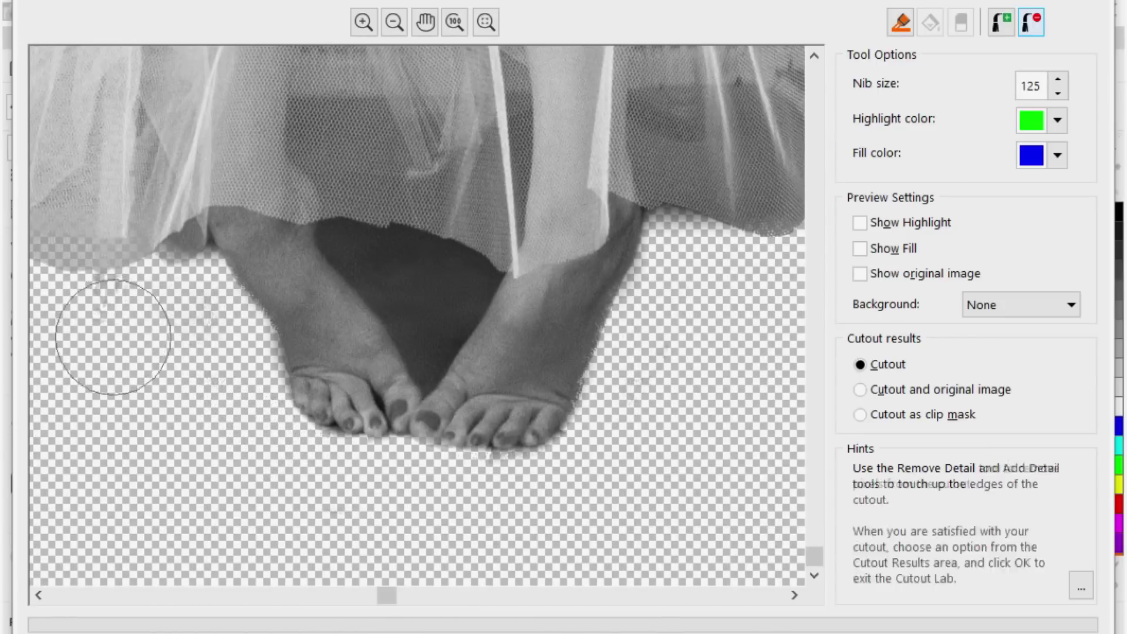
- Add back the missing tulle along the skirt's lower left hem, from beside the feet up toward the left tip
{"action": "left_click", "coordinate": [996, 26]}
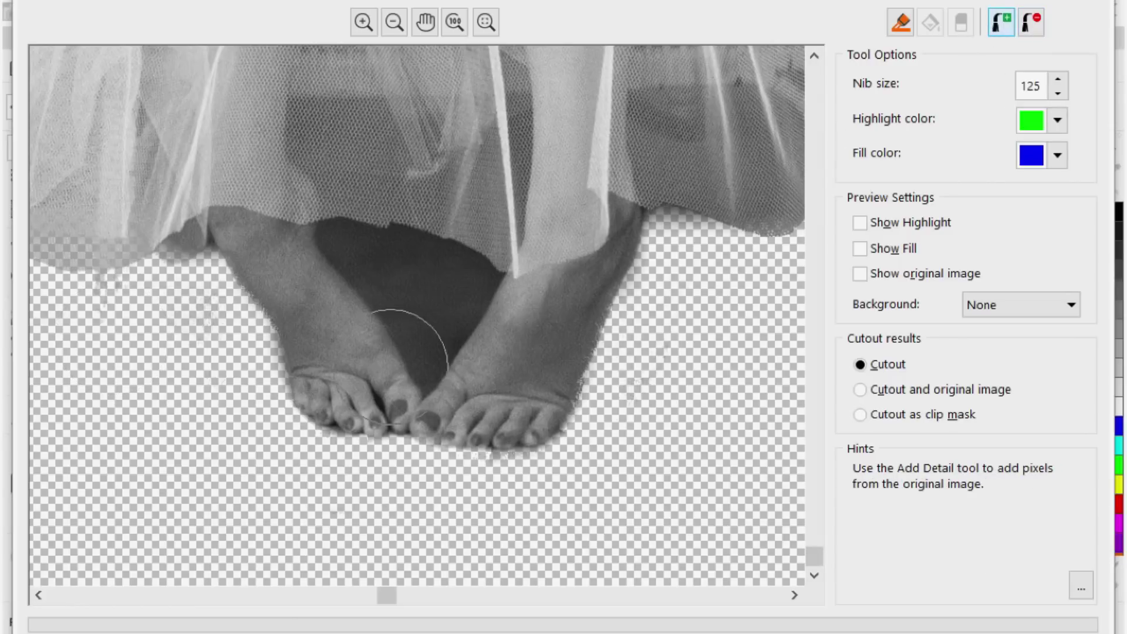
{"action": "mouse_move", "coordinate": [378, 317]}
{"action": "left_mouse_down"}
{"action": "mouse_move", "coordinate": [302, 219]}
{"action": "mouse_move", "coordinate": [483, 194]}
{"action": "mouse_move", "coordinate": [788, 205]}
{"action": "left_mouse_up"}
{"action": "key", "text": "space"}
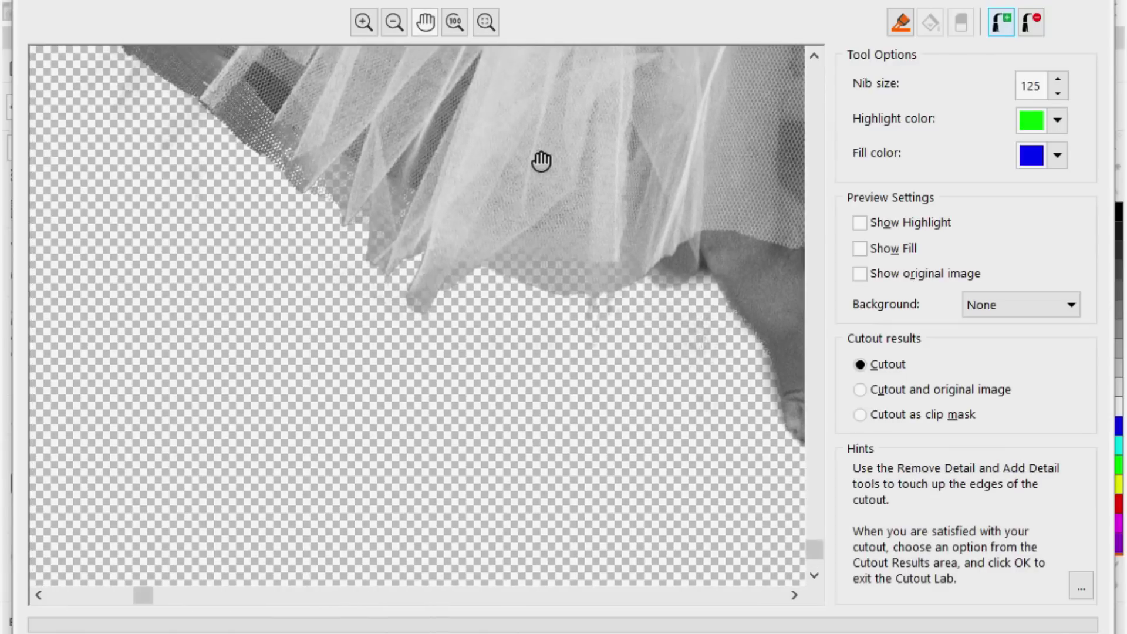
{"action": "left_click_drag", "start_coordinate": [541, 162], "coordinate": [610, 451]}
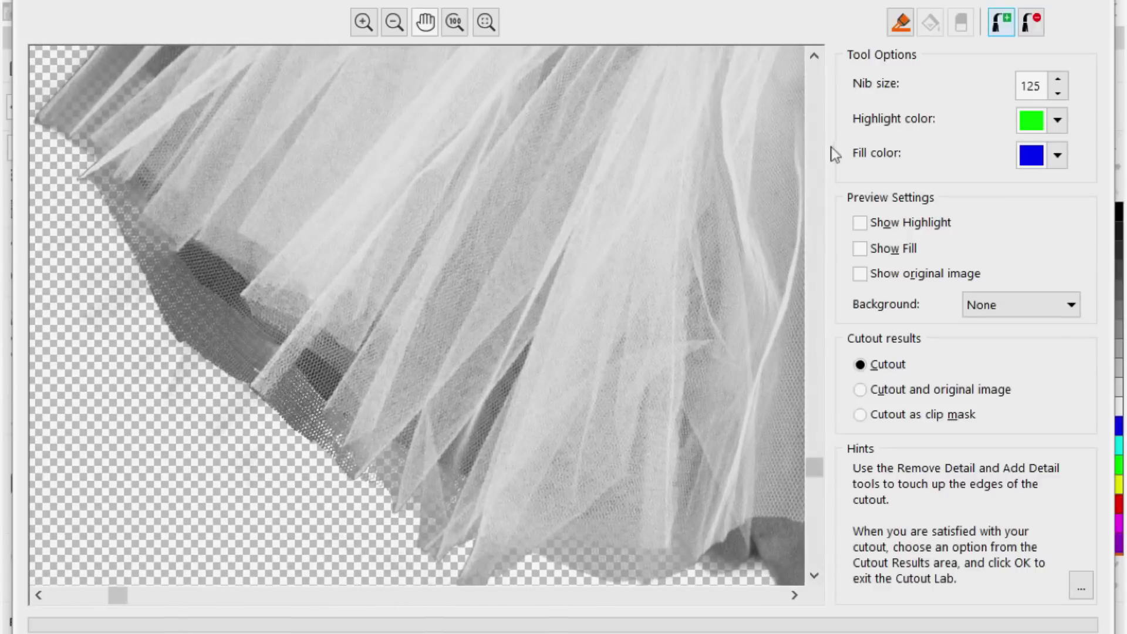
{"action": "left_click", "coordinate": [1000, 24]}
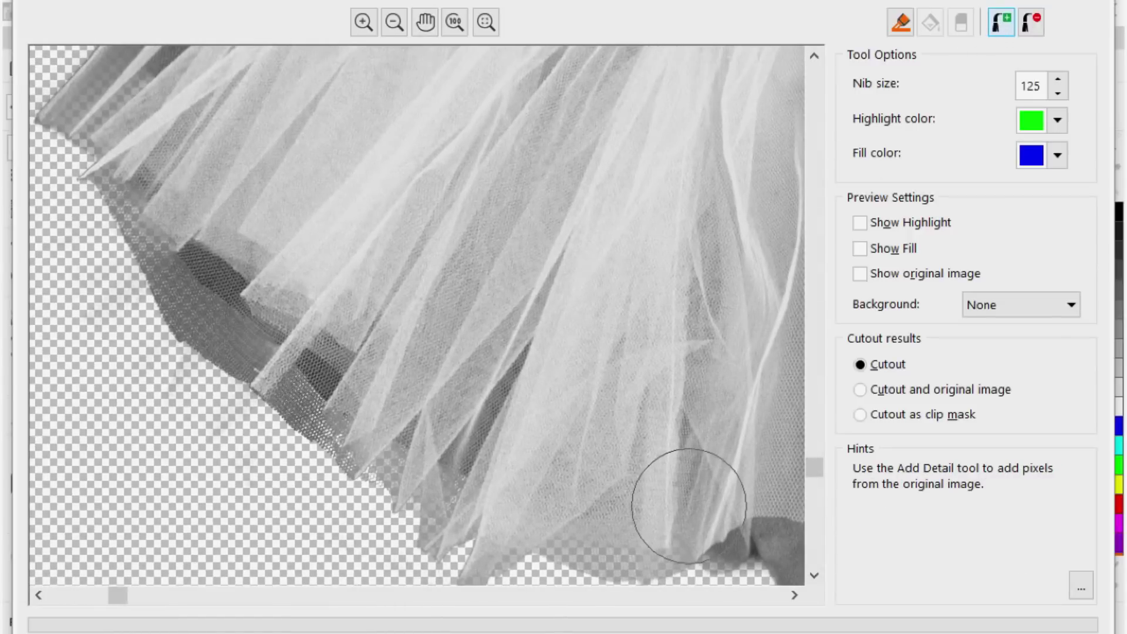
{"action": "scroll", "coordinate": [629, 528], "scroll_direction": "down", "scroll_amount": 1}
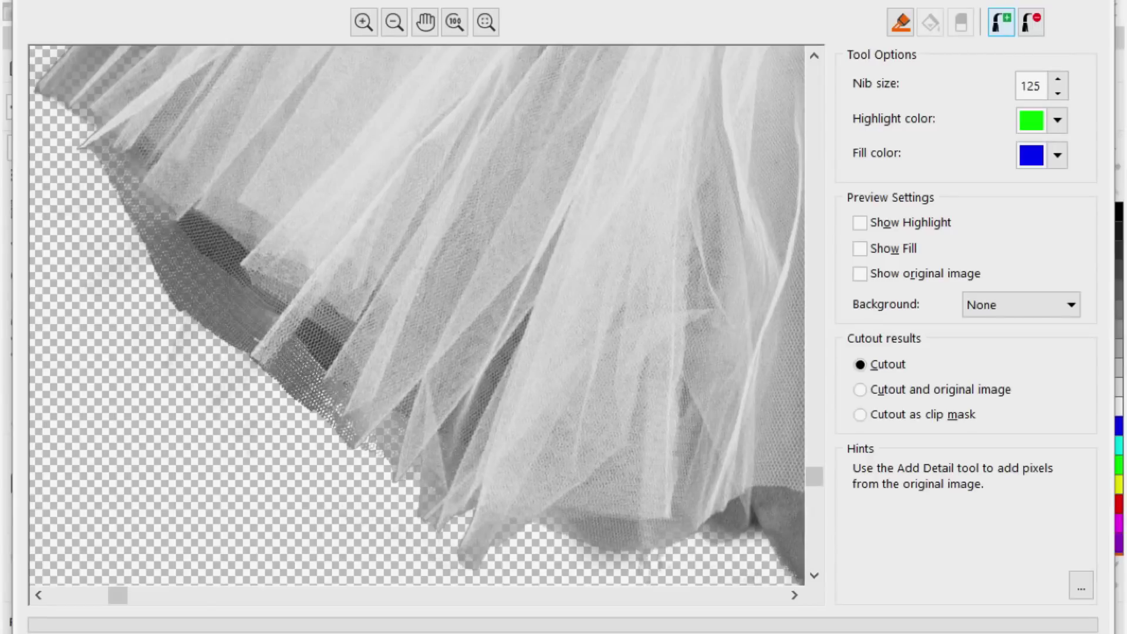
{"action": "mouse_move", "coordinate": [304, 347]}
{"action": "left_mouse_down"}
{"action": "mouse_move", "coordinate": [270, 276]}
{"action": "mouse_move", "coordinate": [194, 246]}
{"action": "mouse_move", "coordinate": [196, 179]}
{"action": "mouse_move", "coordinate": [123, 167]}
{"action": "left_mouse_up"}
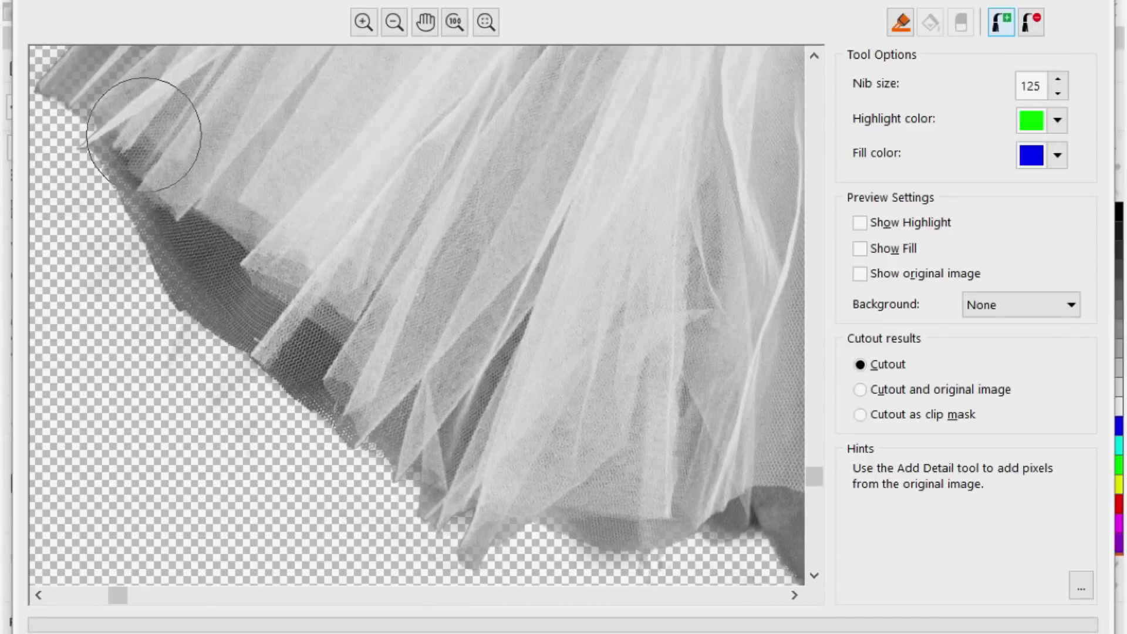
- Restore the semi-transparent tulle along the skirt's sloping upper left edge with the Add Detail tool
{"action": "key", "text": "space"}
{"action": "left_click_drag", "start_coordinate": [196, 115], "coordinate": [184, 499]}
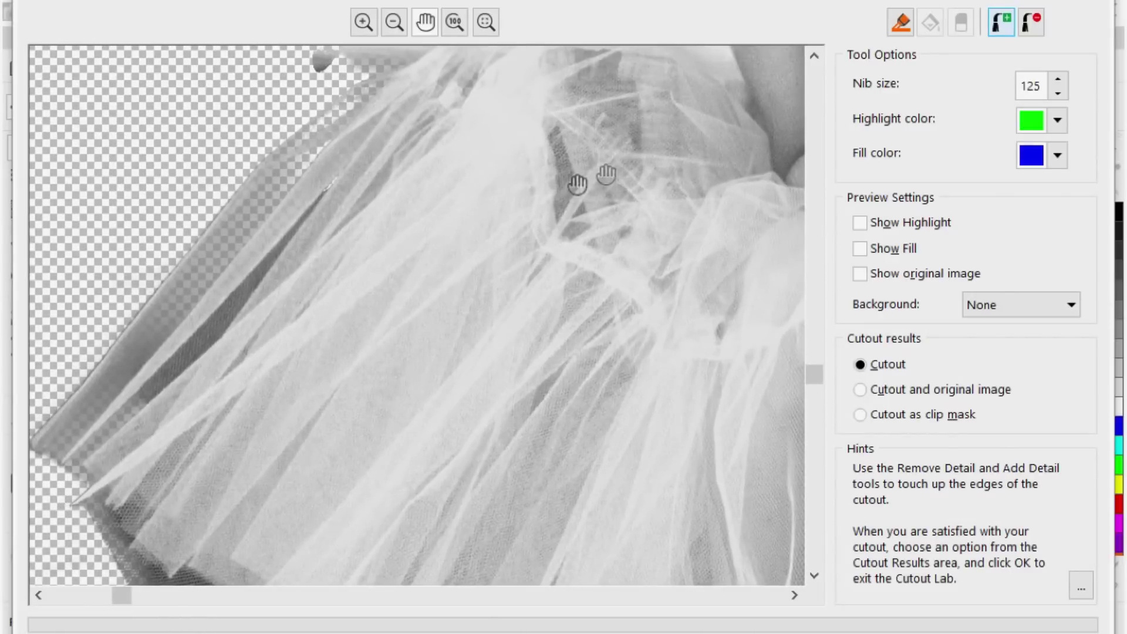
{"action": "left_click", "coordinate": [1005, 27]}
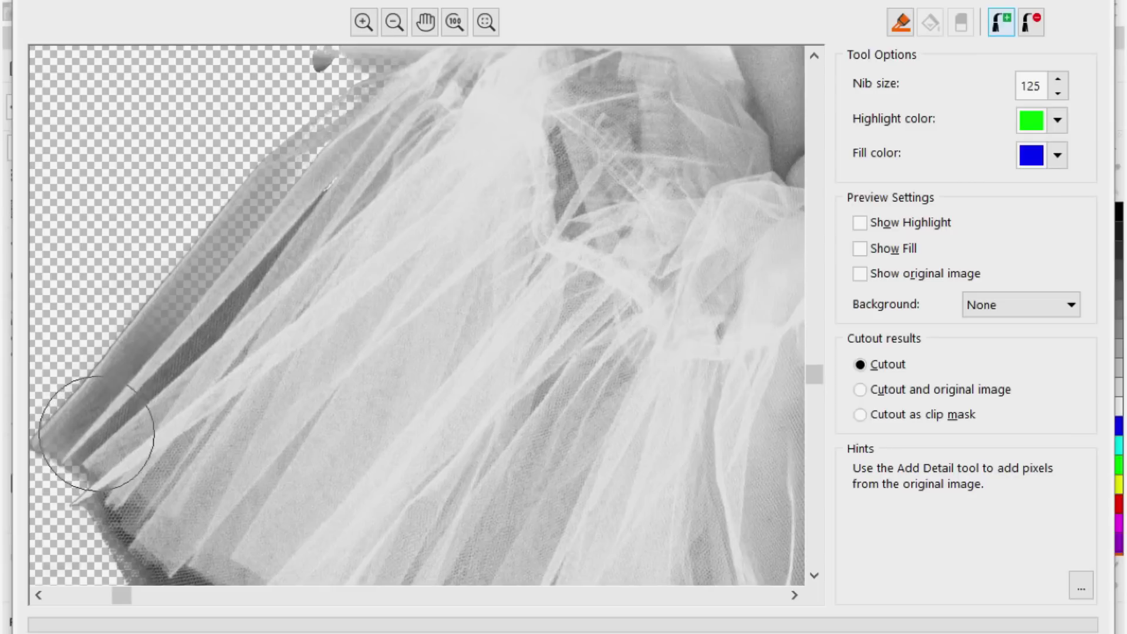
{"action": "mouse_move", "coordinate": [209, 330]}
{"action": "left_mouse_down"}
{"action": "mouse_move", "coordinate": [231, 279]}
{"action": "mouse_move", "coordinate": [374, 131]}
{"action": "left_mouse_up"}
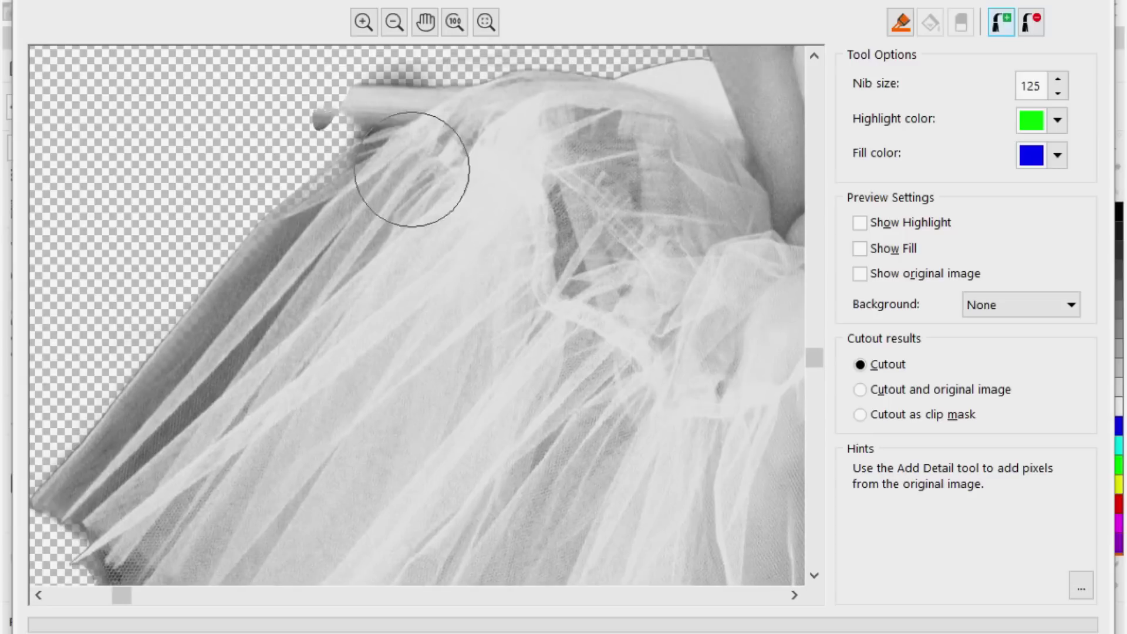
{"action": "mouse_move", "coordinate": [412, 170]}
{"action": "left_mouse_down"}
{"action": "mouse_move", "coordinate": [385, 151]}
{"action": "mouse_move", "coordinate": [416, 147]}
{"action": "left_mouse_up"}
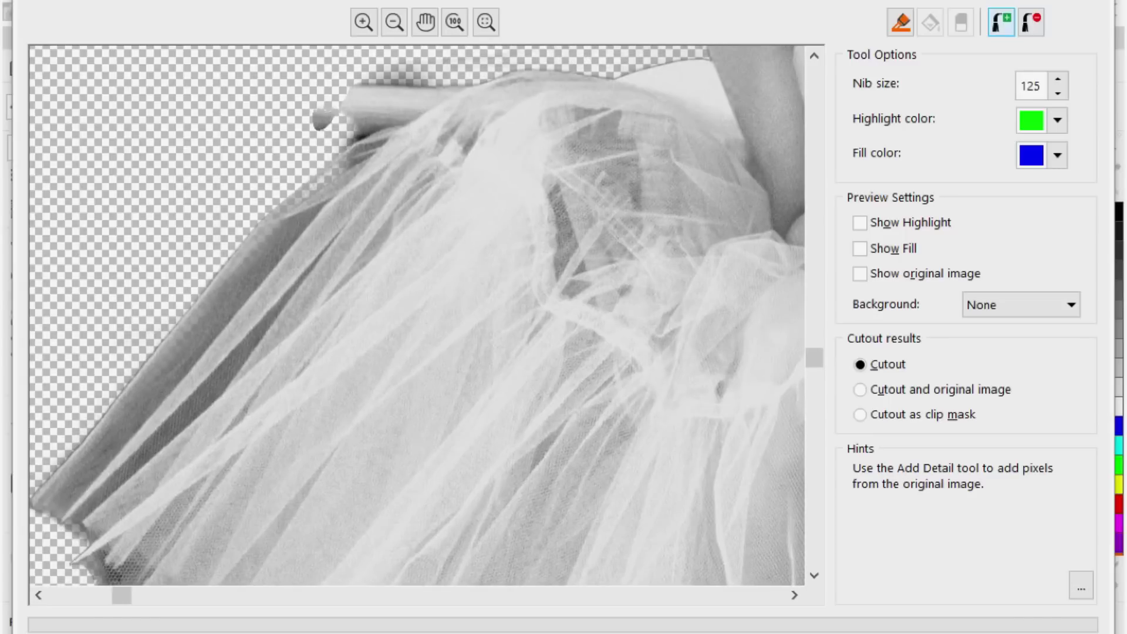
{"action": "mouse_move", "coordinate": [573, 134]}
{"action": "left_mouse_down"}
{"action": "mouse_move", "coordinate": [614, 136]}
{"action": "mouse_move", "coordinate": [637, 153]}
{"action": "left_mouse_up"}
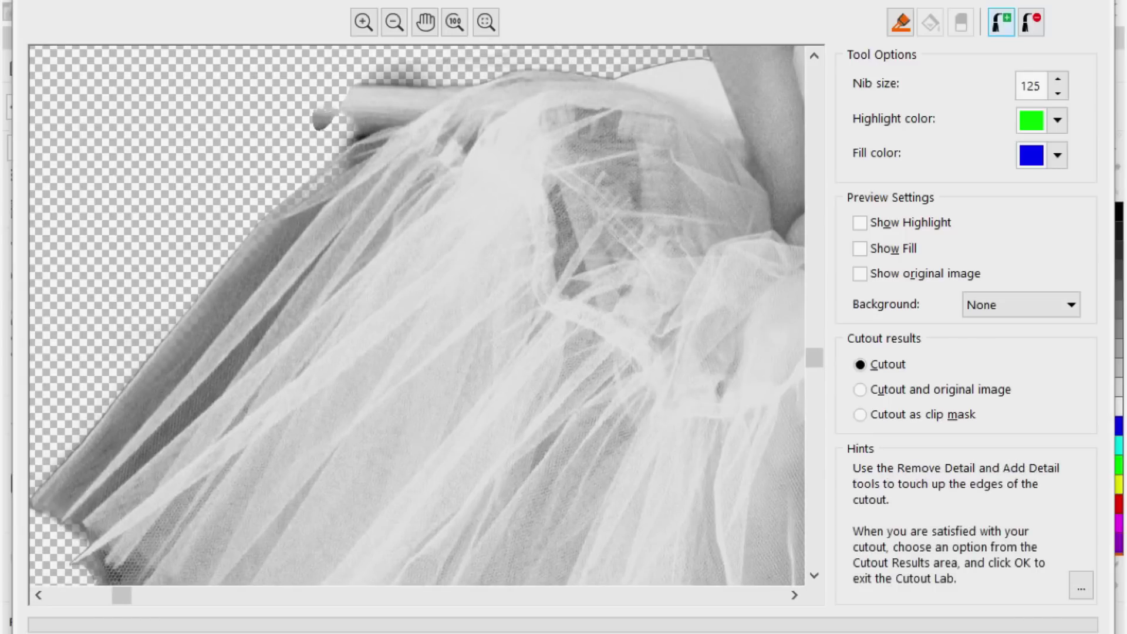
- Erase the chair arm remnant and the faint halo beyond the skirt's upper left edge with the Remove Detail tool
{"action": "left_click_drag", "start_coordinate": [752, 97], "coordinate": [731, 137]}
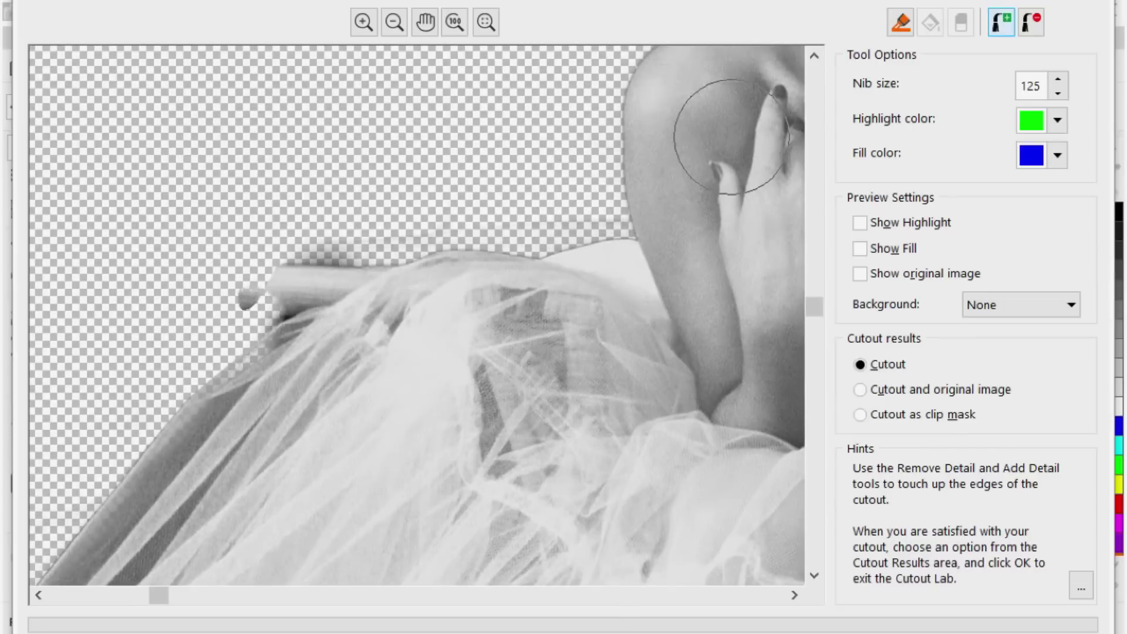
{"action": "left_click", "coordinate": [1031, 23]}
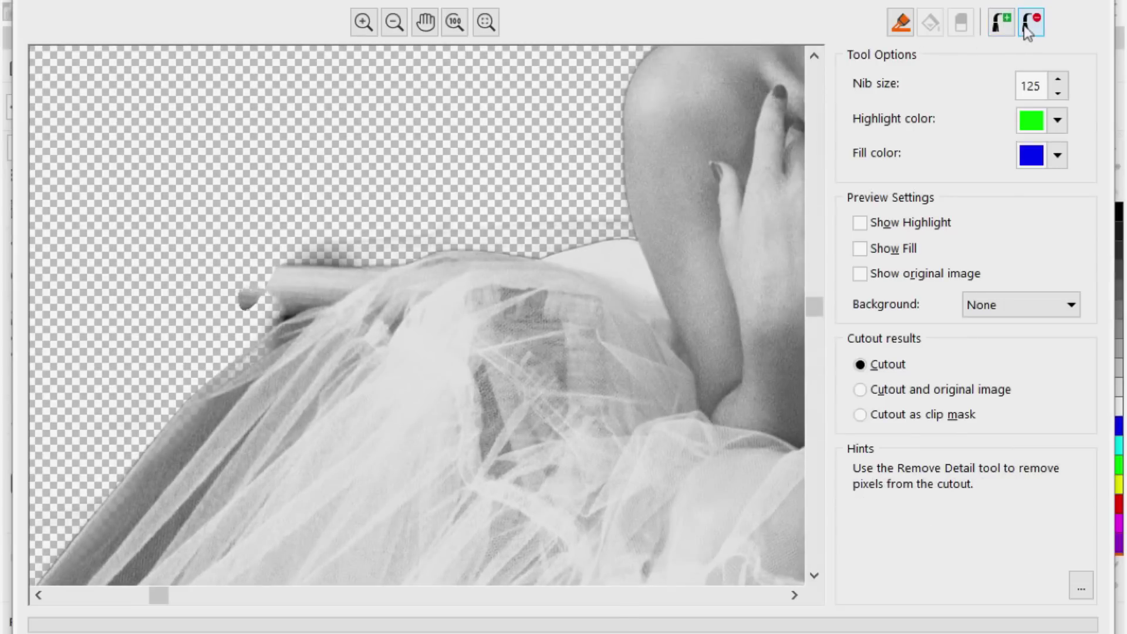
{"action": "left_click_drag", "start_coordinate": [334, 224], "coordinate": [374, 219]}
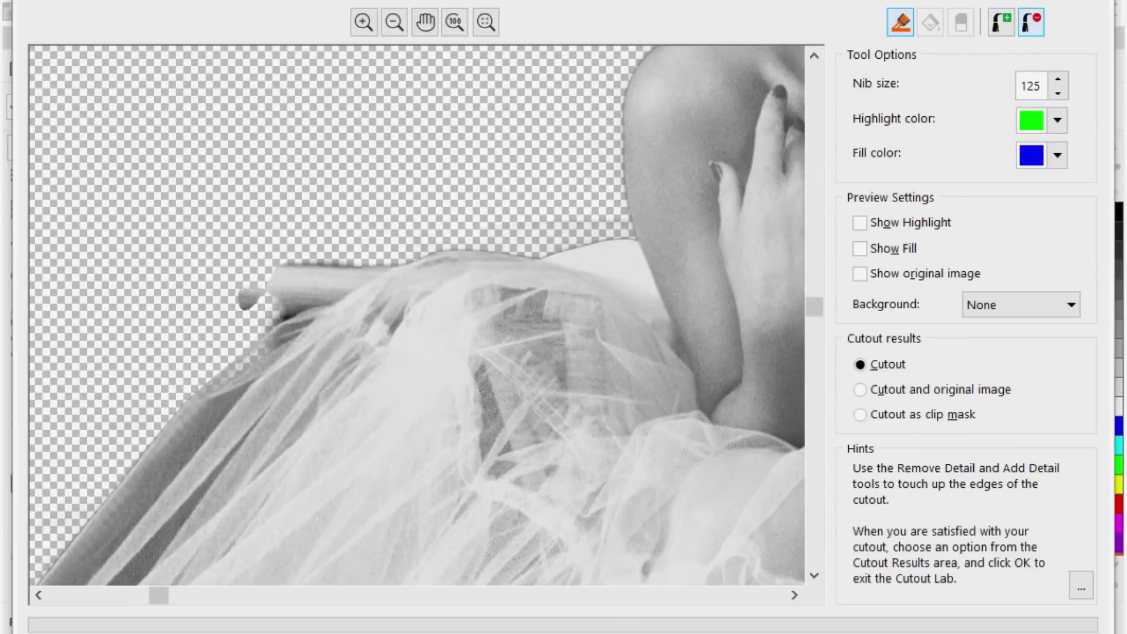
{"action": "left_click_drag", "start_coordinate": [507, 203], "coordinate": [564, 198]}
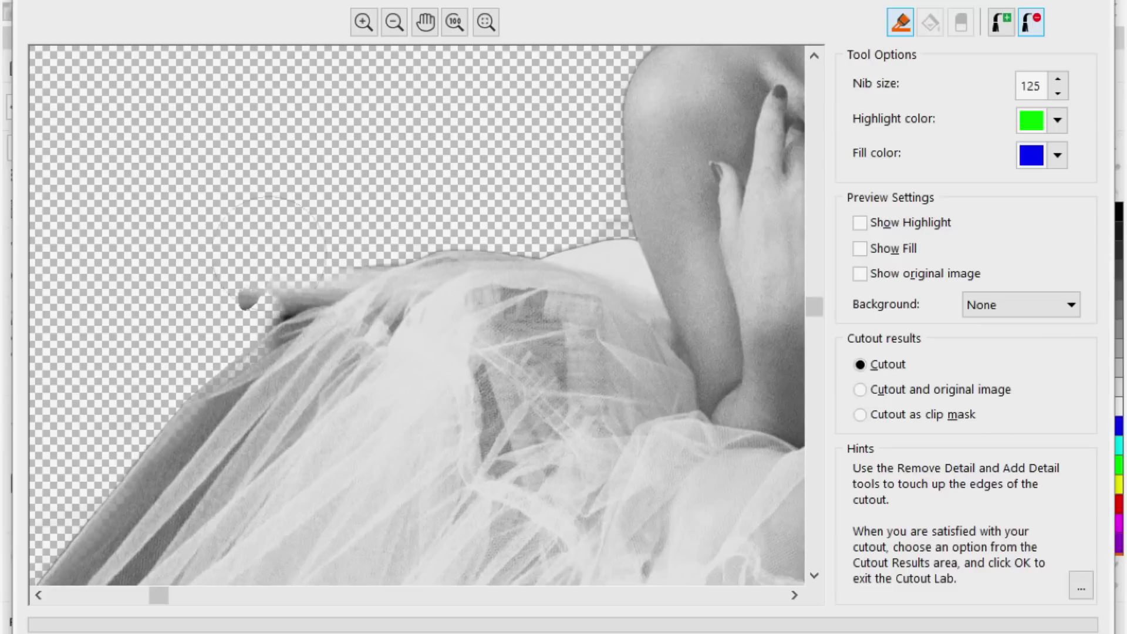
{"action": "left_click", "coordinate": [248, 267]}
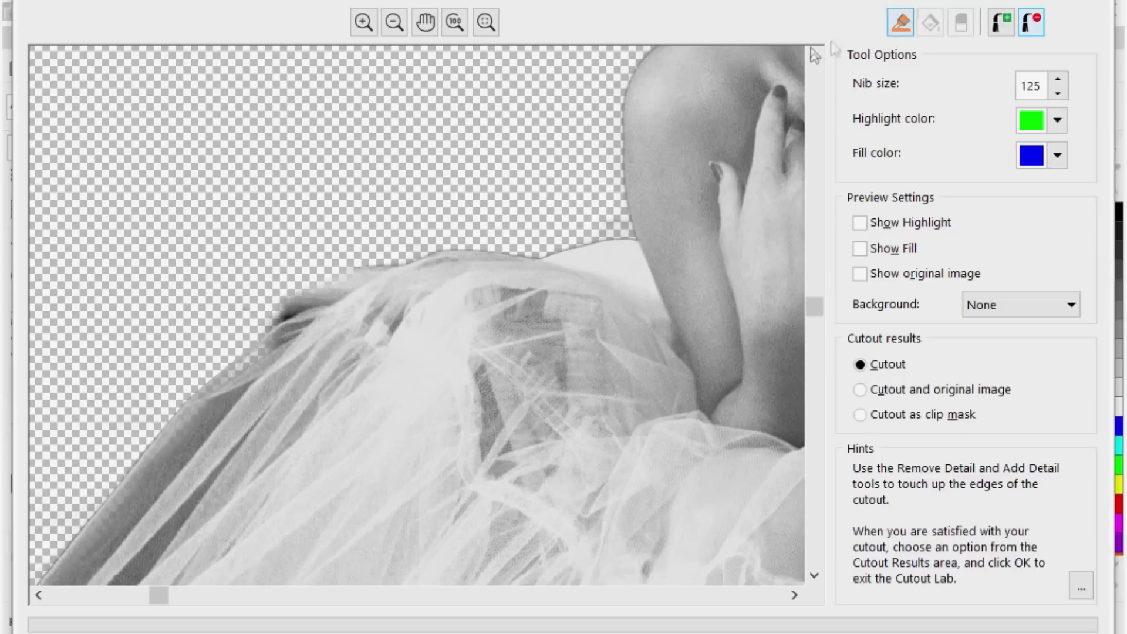
- Add back the faded skirt edge just below the erased chair arm with the Add Detail tool
{"action": "left_click", "coordinate": [1002, 24]}
{"action": "left_click", "coordinate": [1000, 27]}
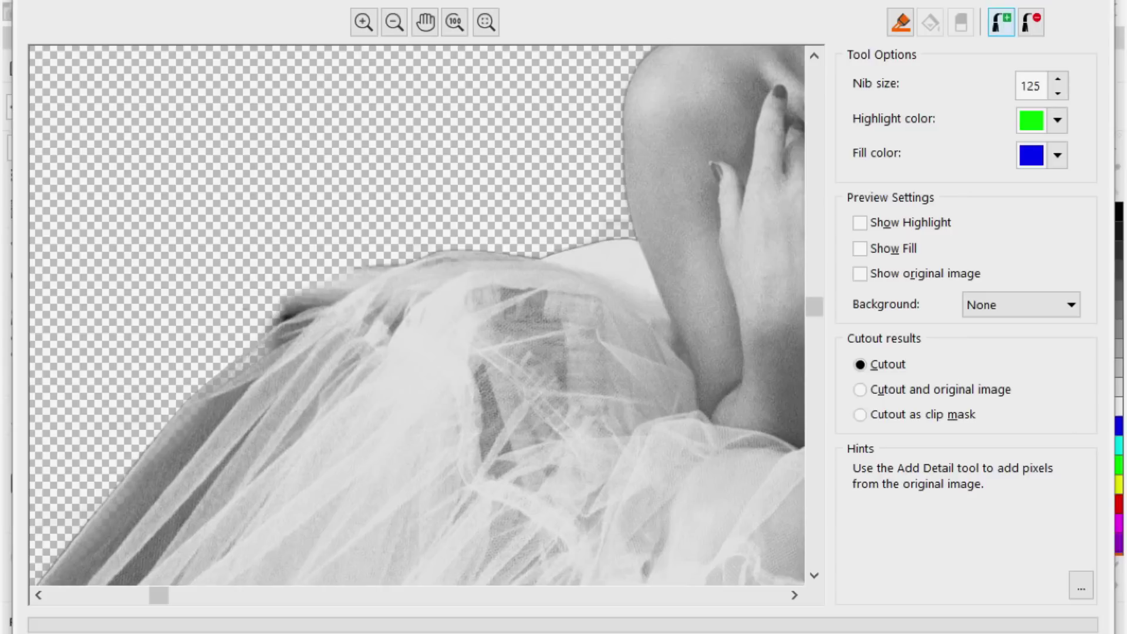
{"action": "mouse_move", "coordinate": [314, 363]}
{"action": "left_mouse_down"}
{"action": "mouse_move", "coordinate": [259, 405]}
{"action": "mouse_move", "coordinate": [285, 378]}
{"action": "mouse_move", "coordinate": [263, 392]}
{"action": "left_mouse_up"}
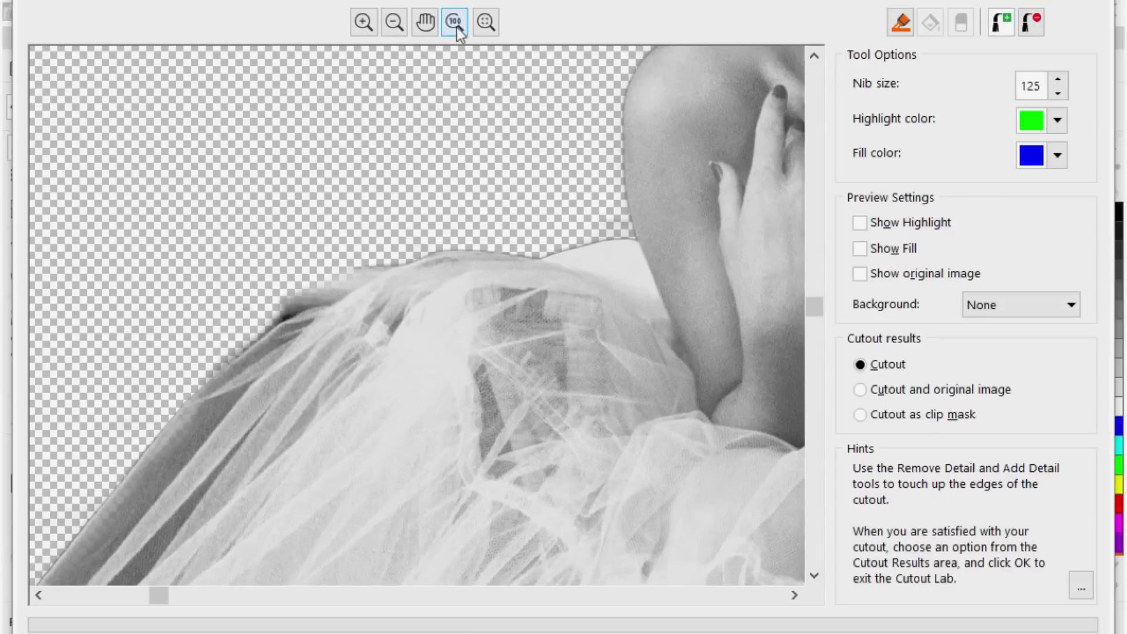
- Accept the finished cutout and save the edited bitmap back into the CorelDRAW document, closing the image editor
{"action": "left_click", "coordinate": [484, 26]}
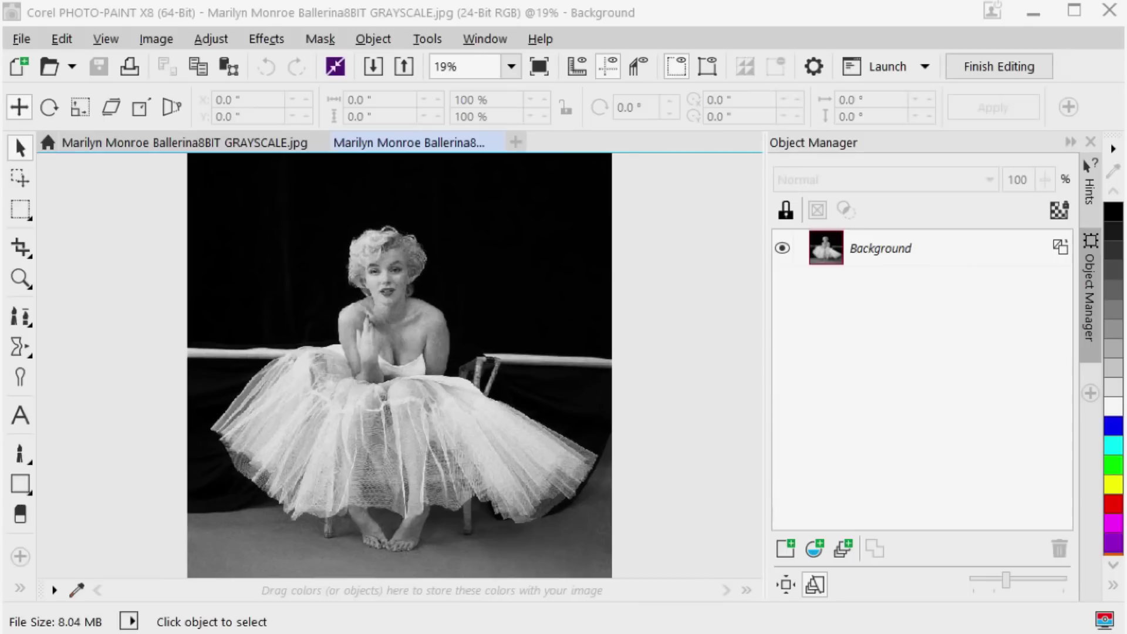
{"action": "left_click", "coordinate": [536, 444]}
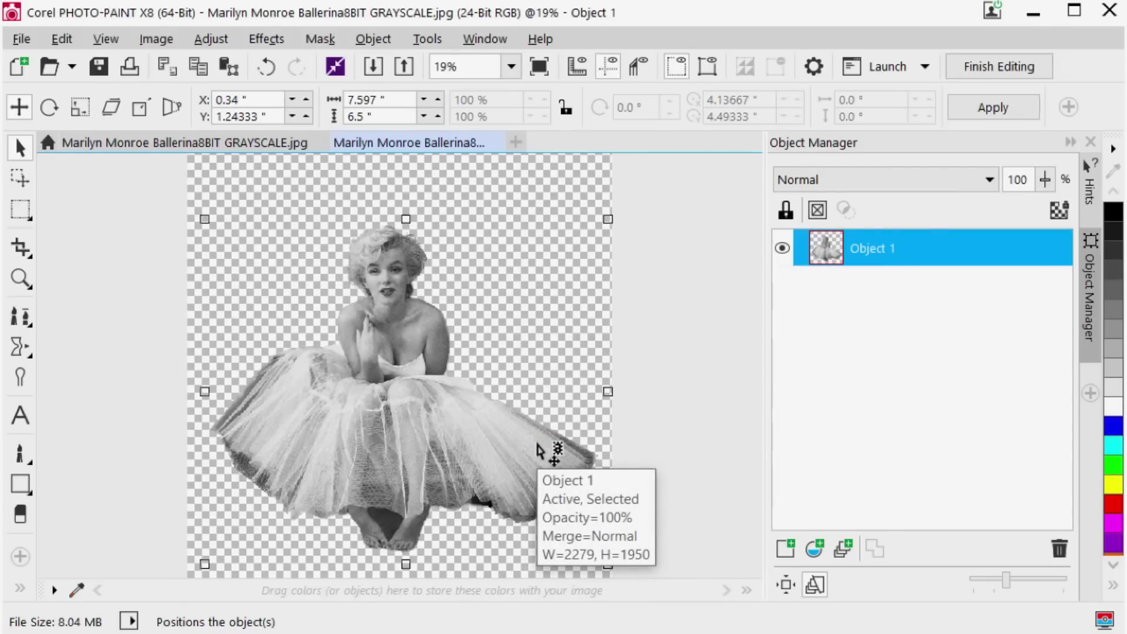
{"action": "left_click", "coordinate": [22, 39]}
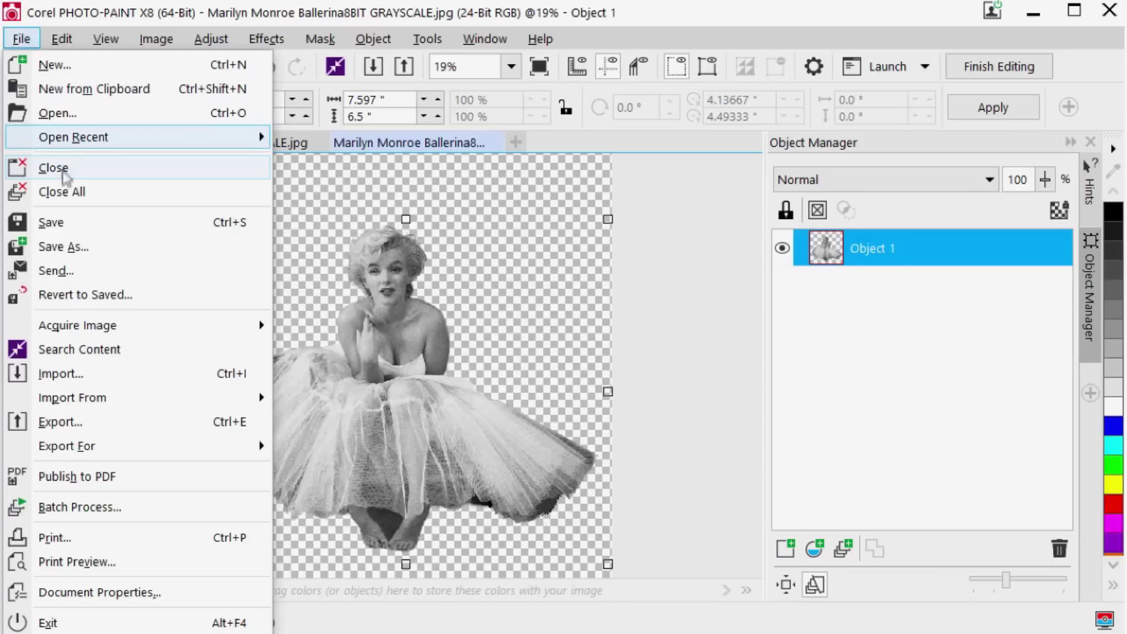
{"action": "left_click", "coordinate": [67, 223]}
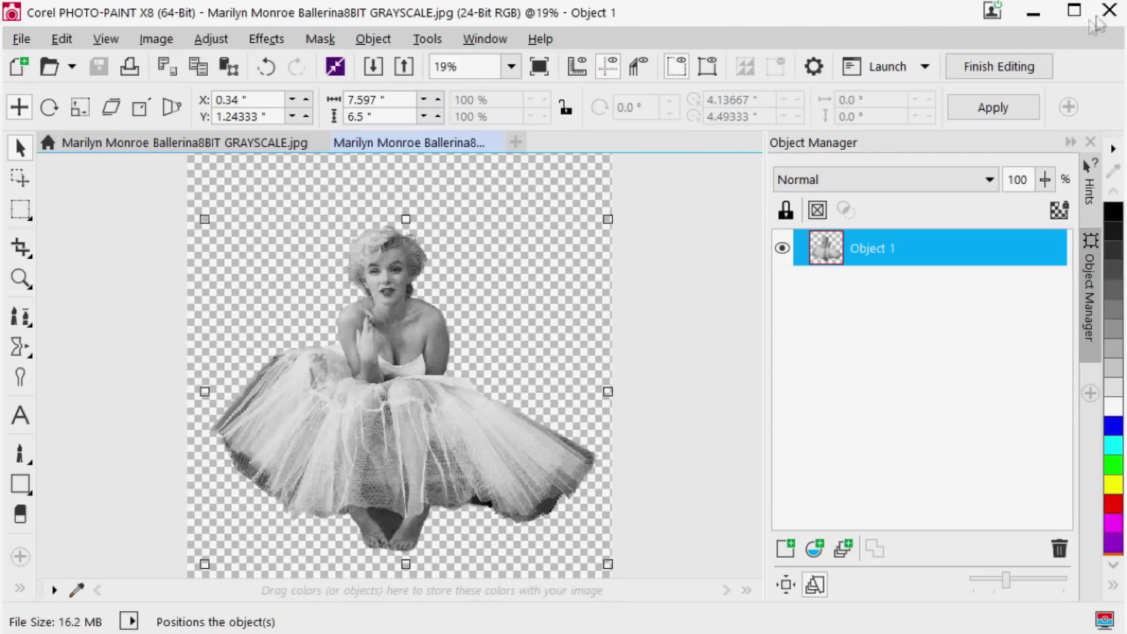
{"action": "left_click", "coordinate": [1110, 14]}
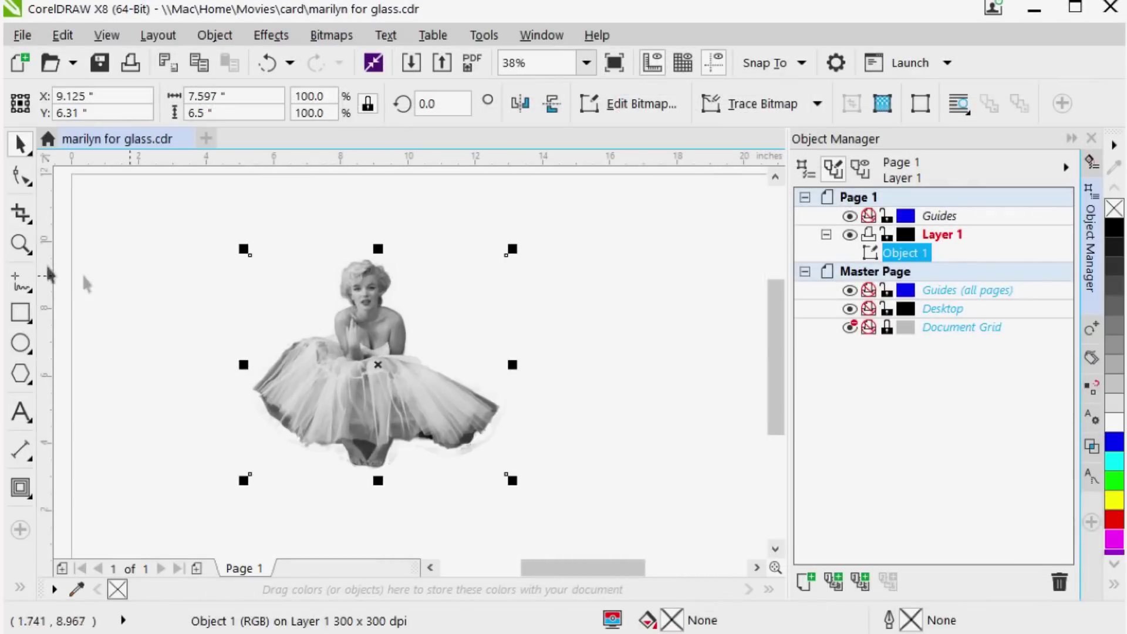
- Start Contrast Enhancement on the selected ballerina bitmap and reset the input value clipping to the full range of 0 to 255
{"action": "left_click", "coordinate": [21, 243]}
{"action": "left_click_drag", "start_coordinate": [223, 245], "coordinate": [541, 485]}
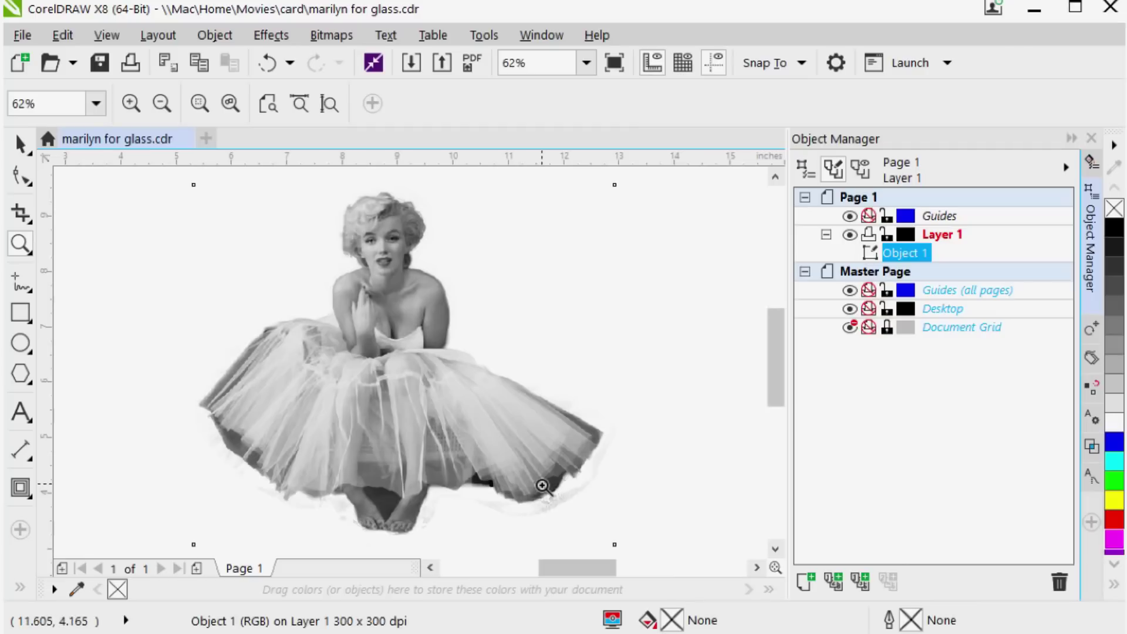
{"action": "left_click", "coordinate": [21, 143]}
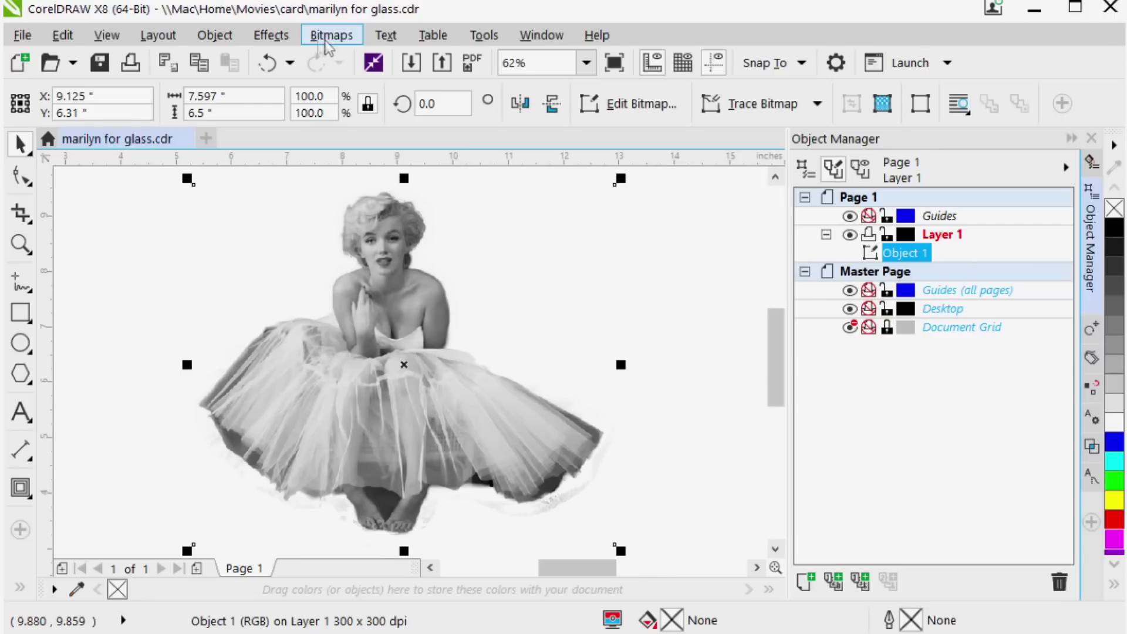
{"action": "left_click", "coordinate": [270, 48]}
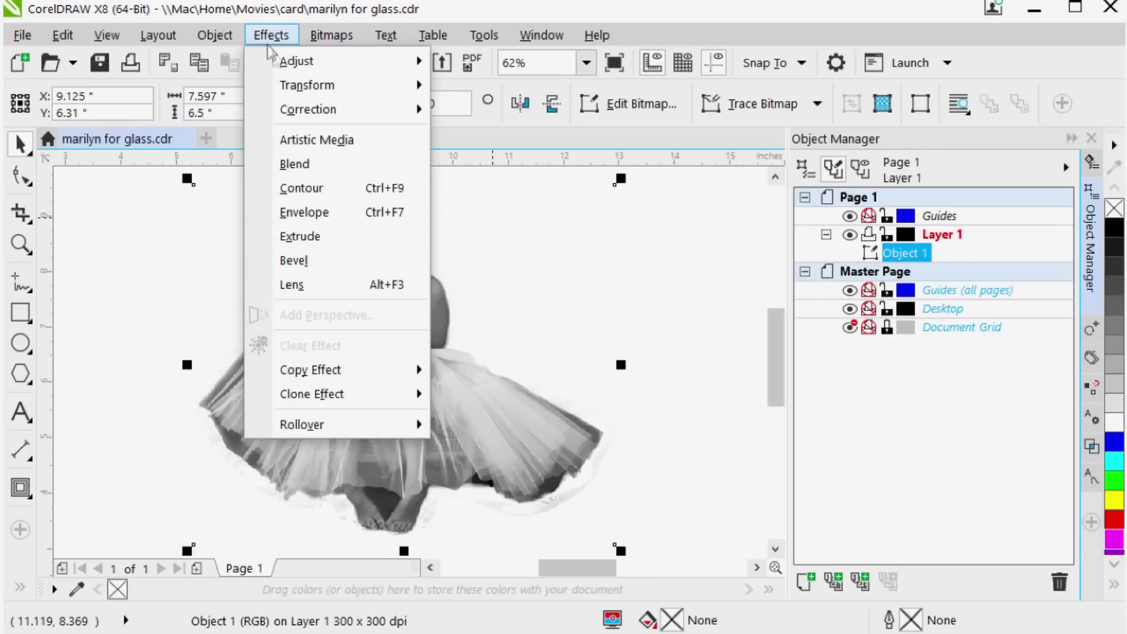
{"action": "mouse_move", "coordinate": [294, 61]}
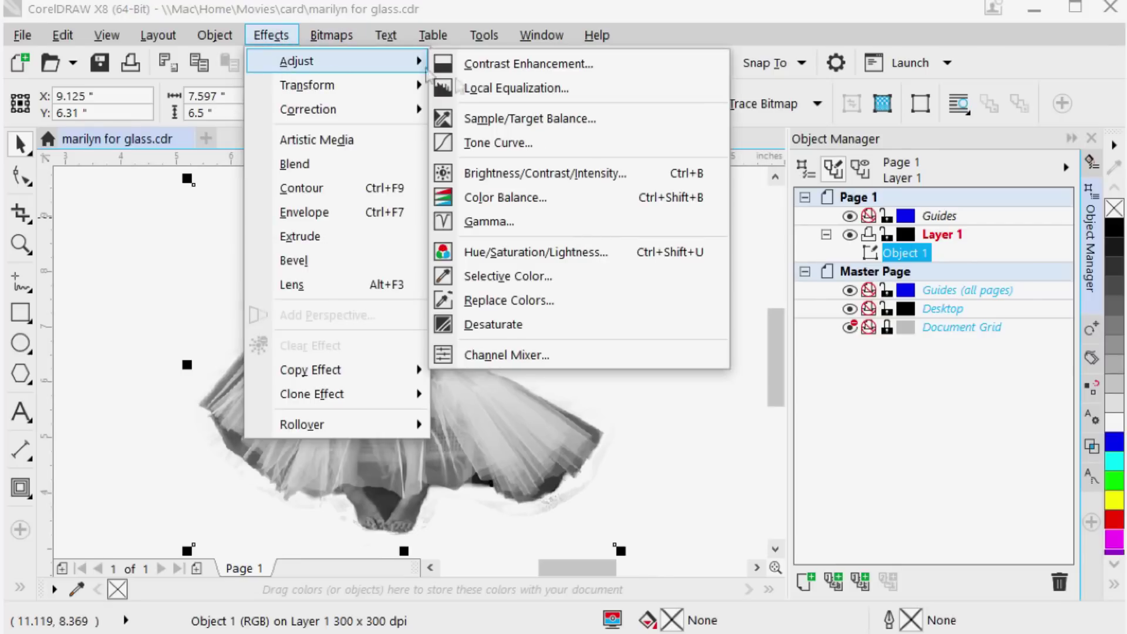
{"action": "left_click", "coordinate": [489, 66]}
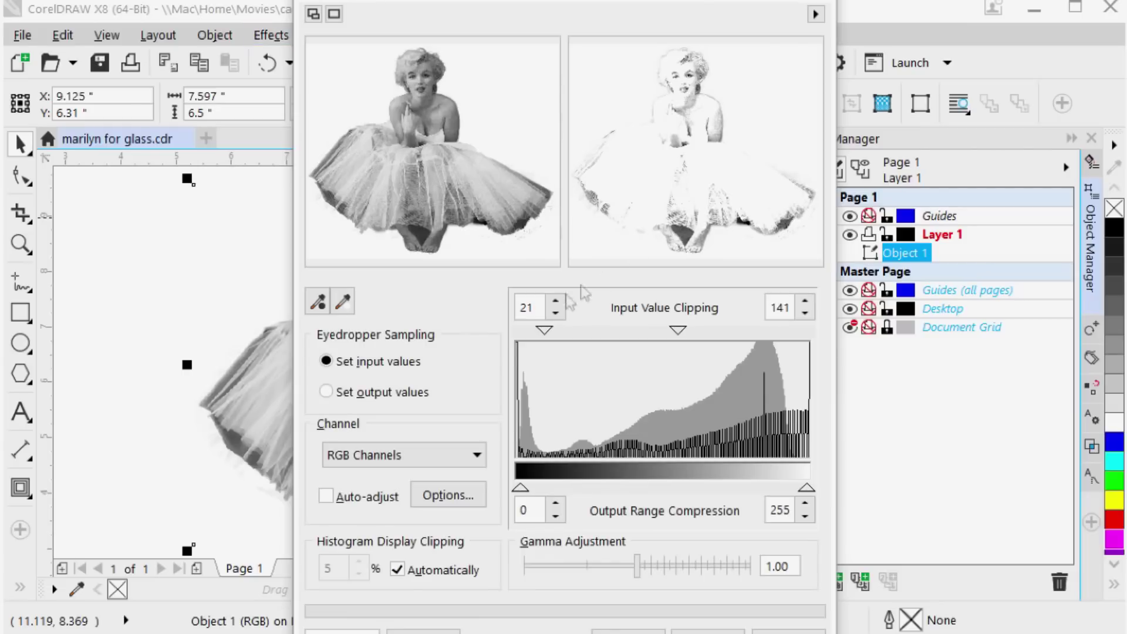
{"action": "left_click_drag", "start_coordinate": [545, 331], "coordinate": [520, 331]}
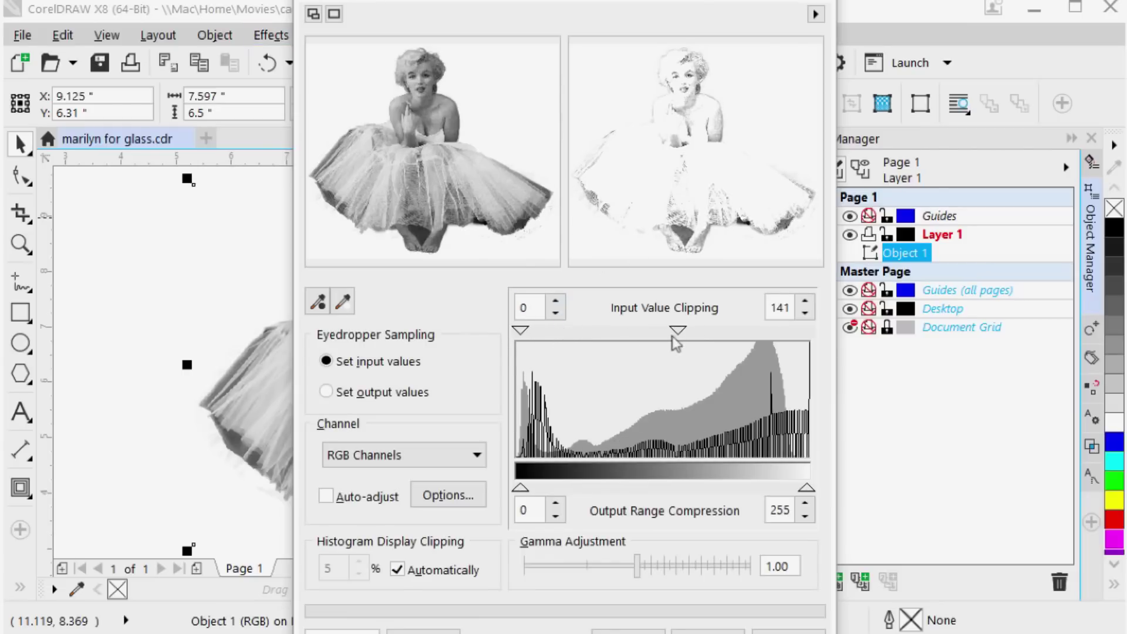
{"action": "left_click_drag", "start_coordinate": [678, 331], "coordinate": [809, 347]}
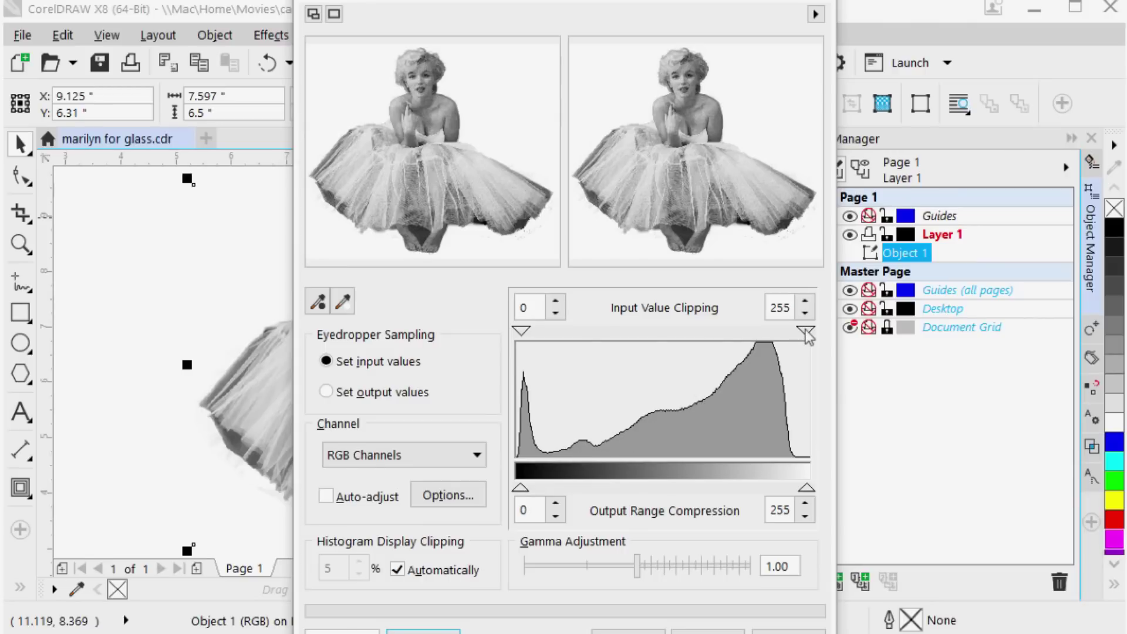
- Tighten the input value clipping to 2 for the shadows and 238 for the highlights
{"action": "left_click_drag", "start_coordinate": [806, 334], "coordinate": [792, 341]}
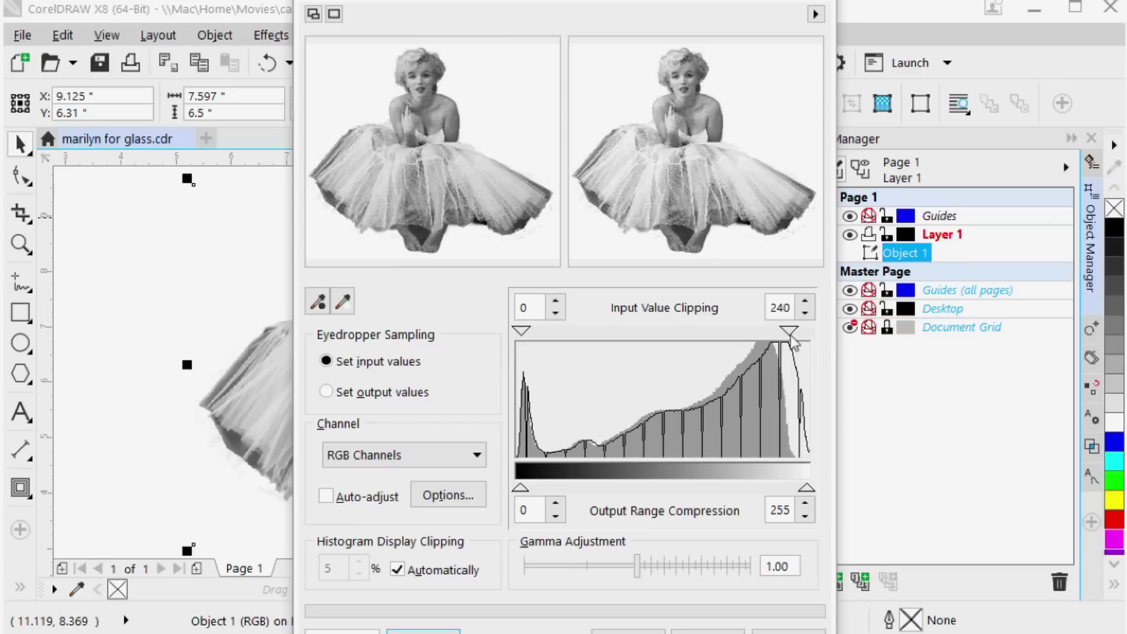
{"action": "left_click_drag", "start_coordinate": [791, 339], "coordinate": [789, 341]}
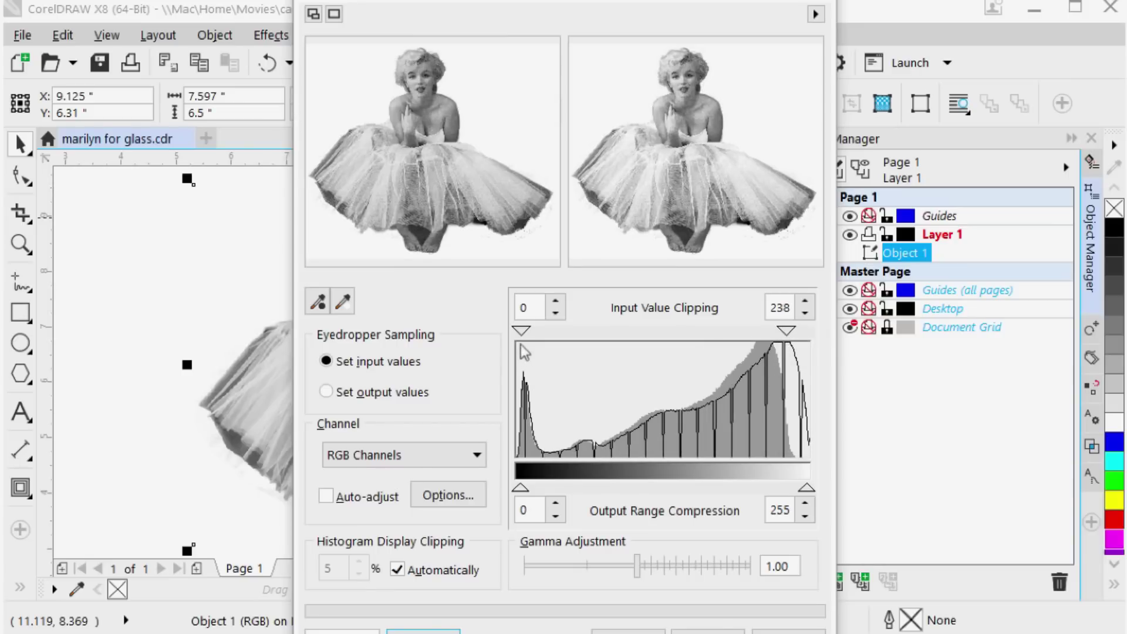
{"action": "left_click_drag", "start_coordinate": [521, 336], "coordinate": [525, 337]}
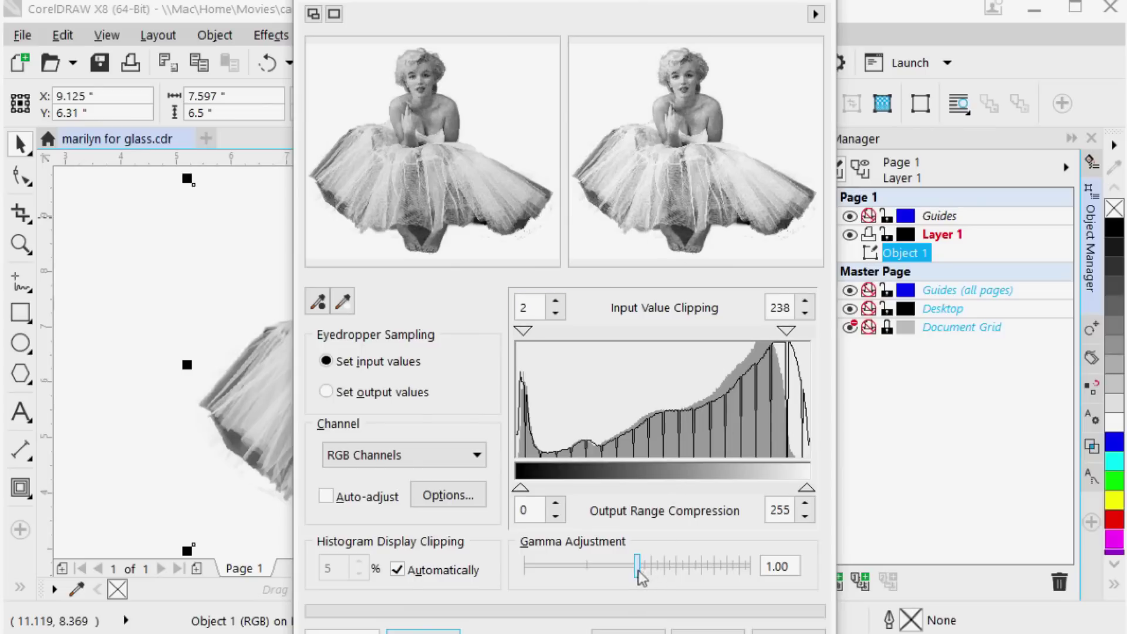
- Raise the gamma adjustment to 1.18 and apply the contrast enhancement to the bitmap
{"action": "left_click_drag", "start_coordinate": [637, 568], "coordinate": [640, 570]}
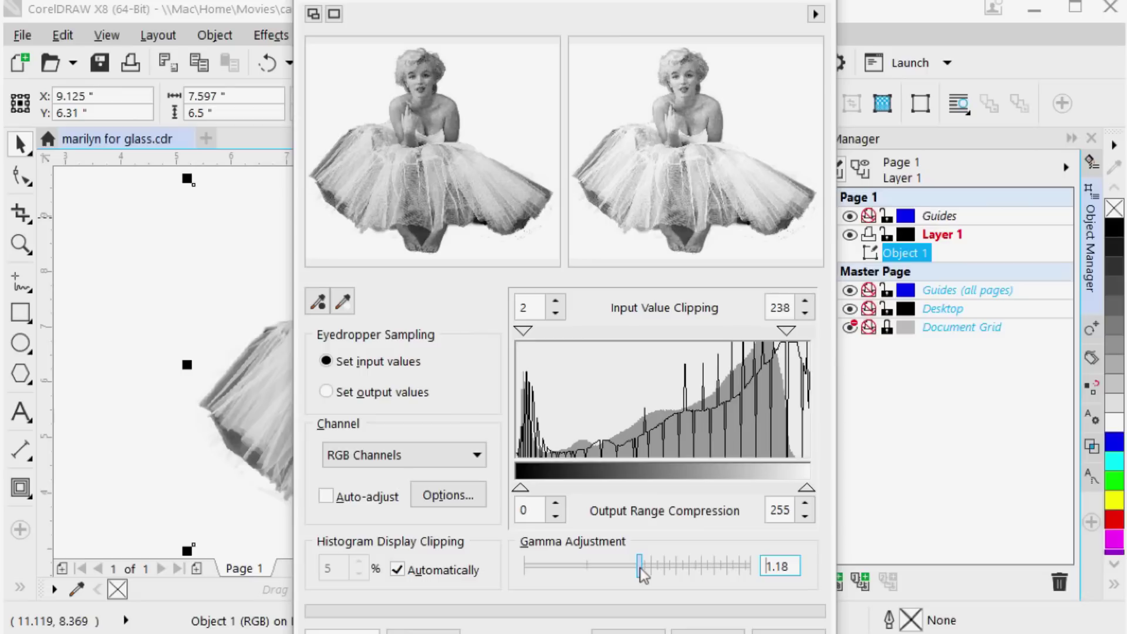
{"action": "left_click", "coordinate": [641, 569]}
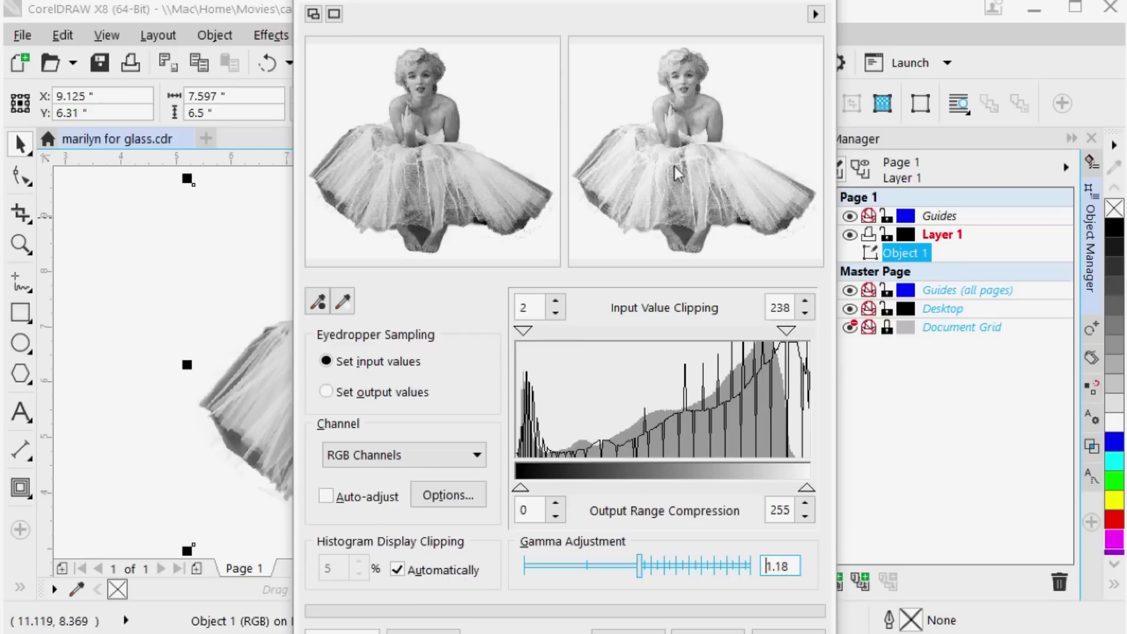
{"action": "left_click_drag", "start_coordinate": [646, 2], "coordinate": [645, 22]}
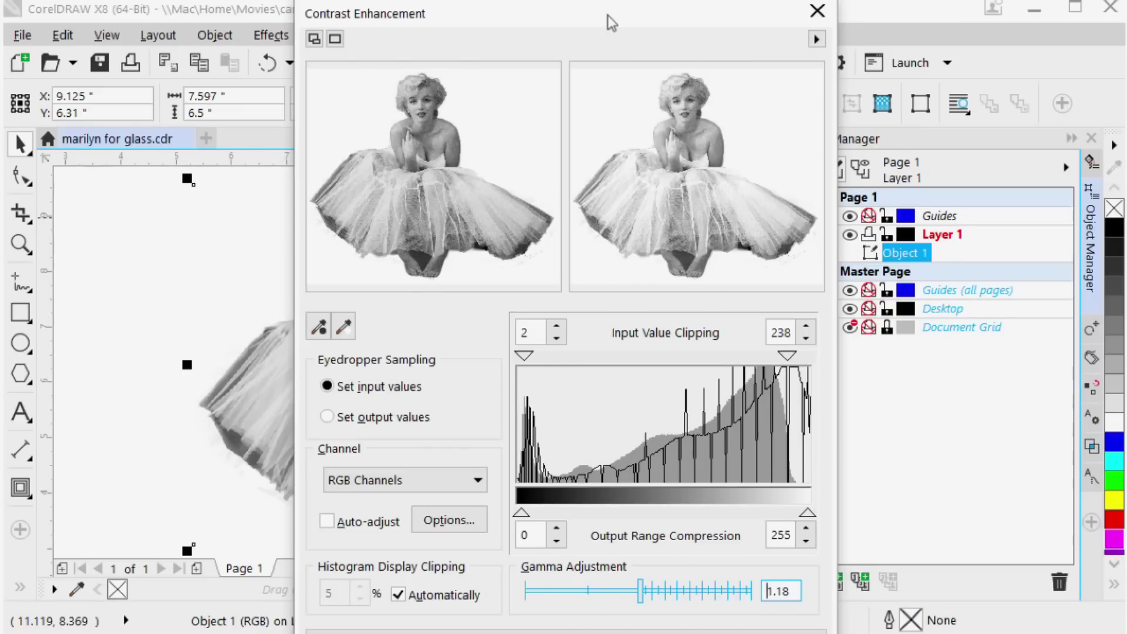
{"action": "left_click_drag", "start_coordinate": [607, 15], "coordinate": [565, 0]}
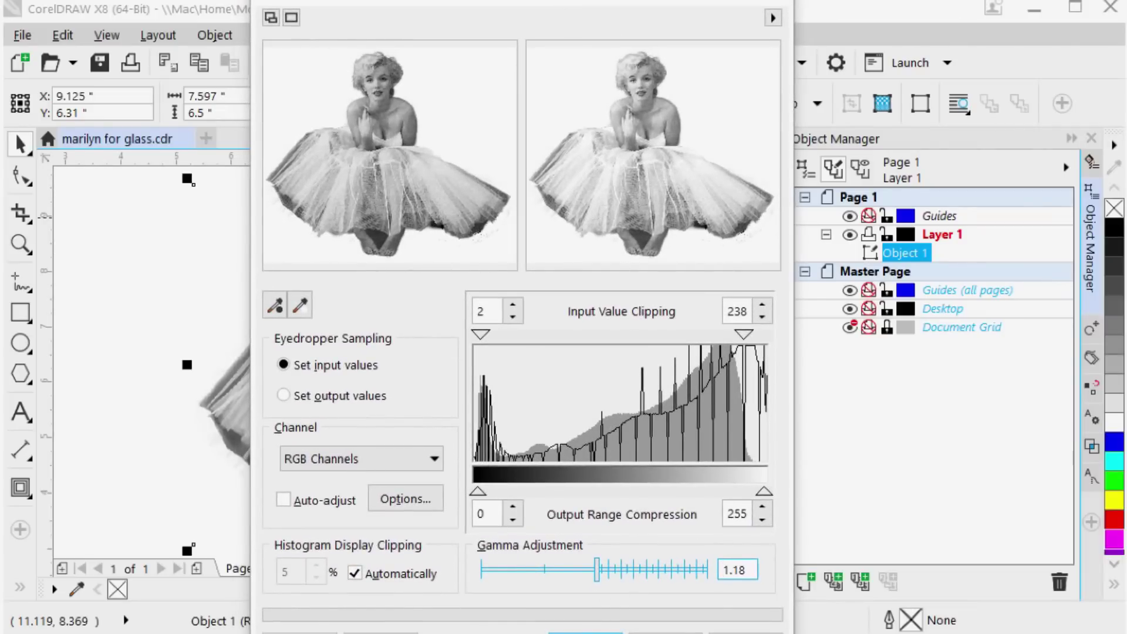
{"action": "left_click", "coordinate": [585, 632]}
- Sharpen the bitmap with an Unsharp Mask at 500 percent and radius 10, checking the face in the preview
{"action": "left_click", "coordinate": [351, 35]}
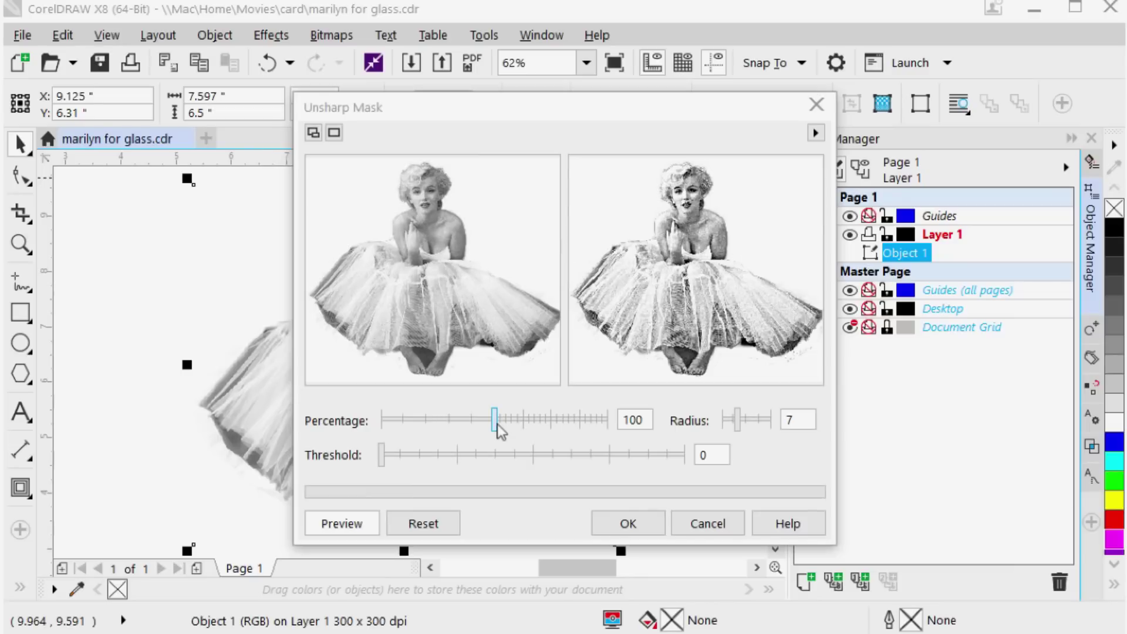
{"action": "left_click_drag", "start_coordinate": [495, 420], "coordinate": [610, 427]}
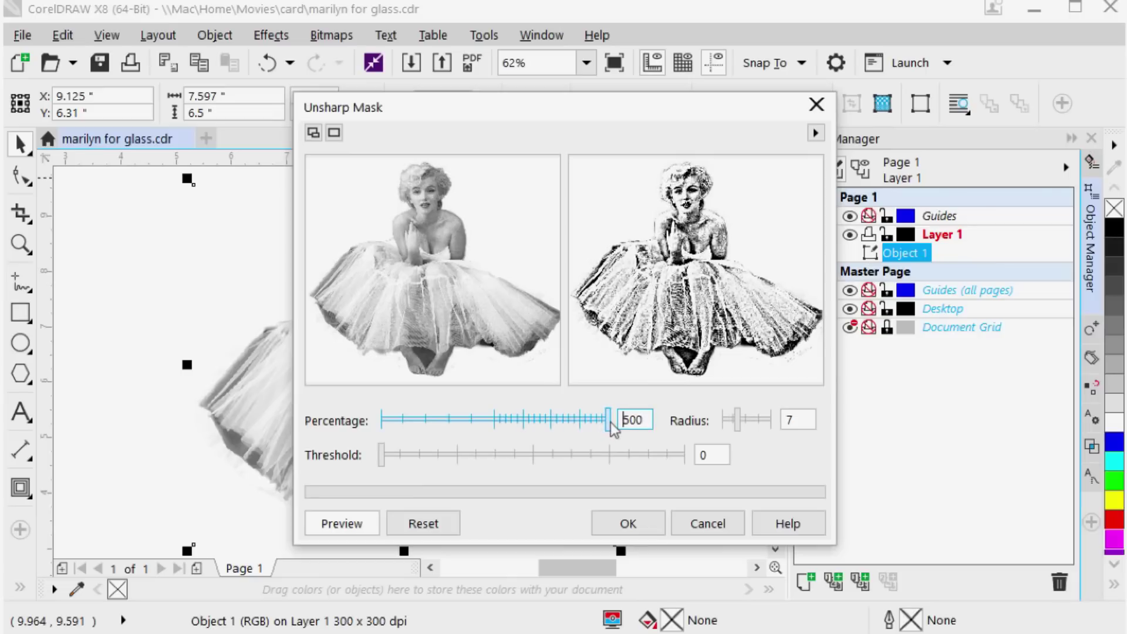
{"action": "left_click", "coordinate": [470, 286]}
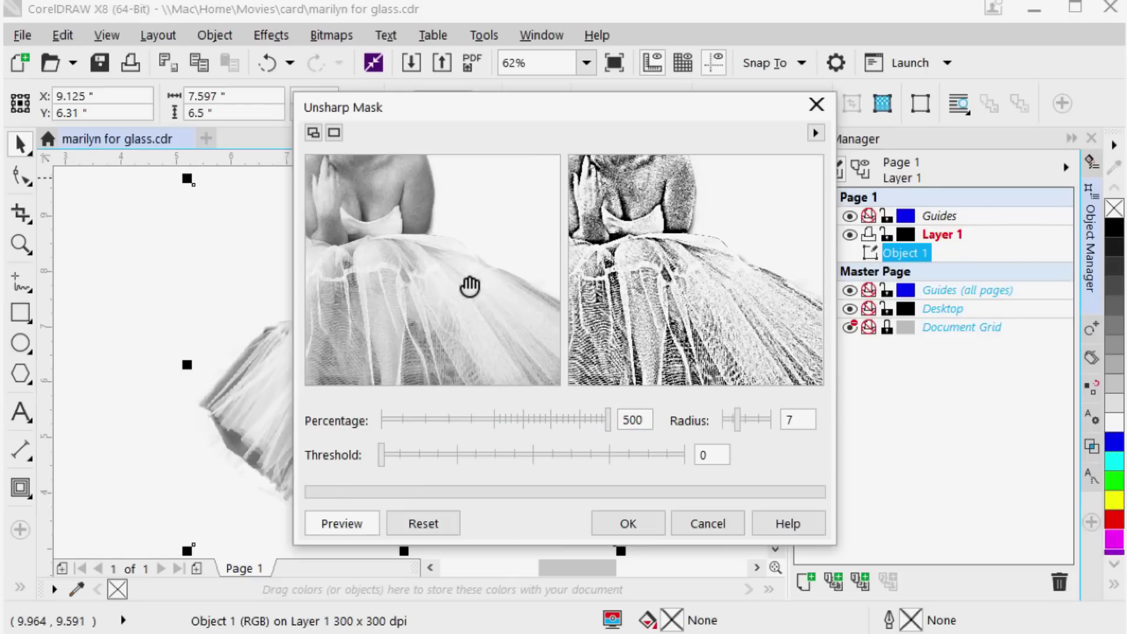
{"action": "left_click_drag", "start_coordinate": [413, 250], "coordinate": [467, 325]}
{"action": "left_click_drag", "start_coordinate": [456, 271], "coordinate": [451, 296]}
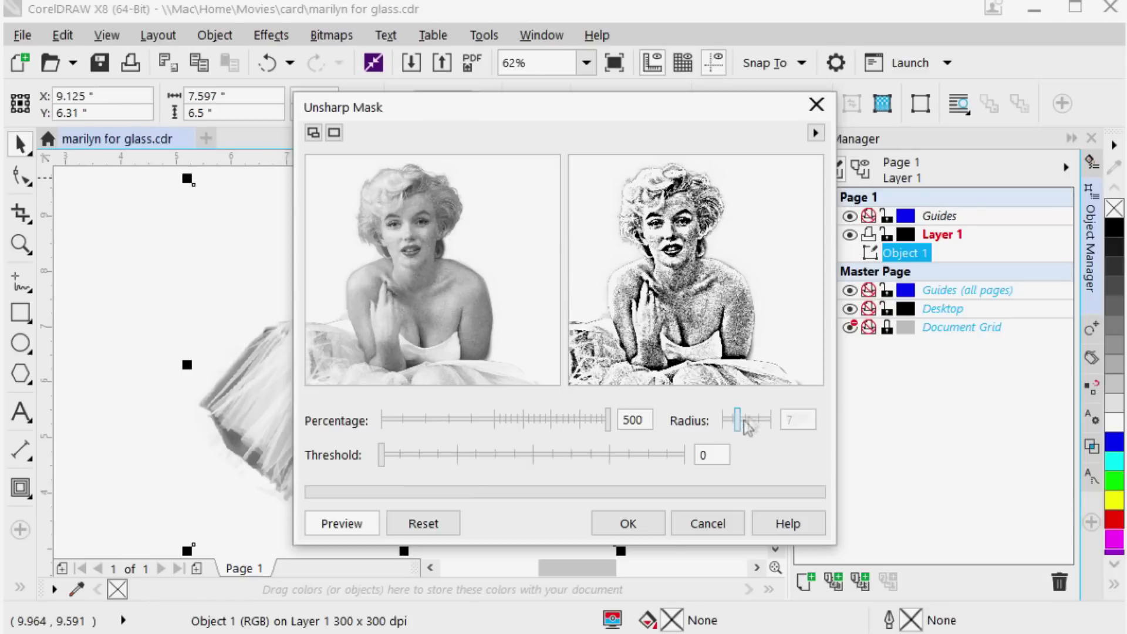
{"action": "left_click_drag", "start_coordinate": [739, 422], "coordinate": [747, 424]}
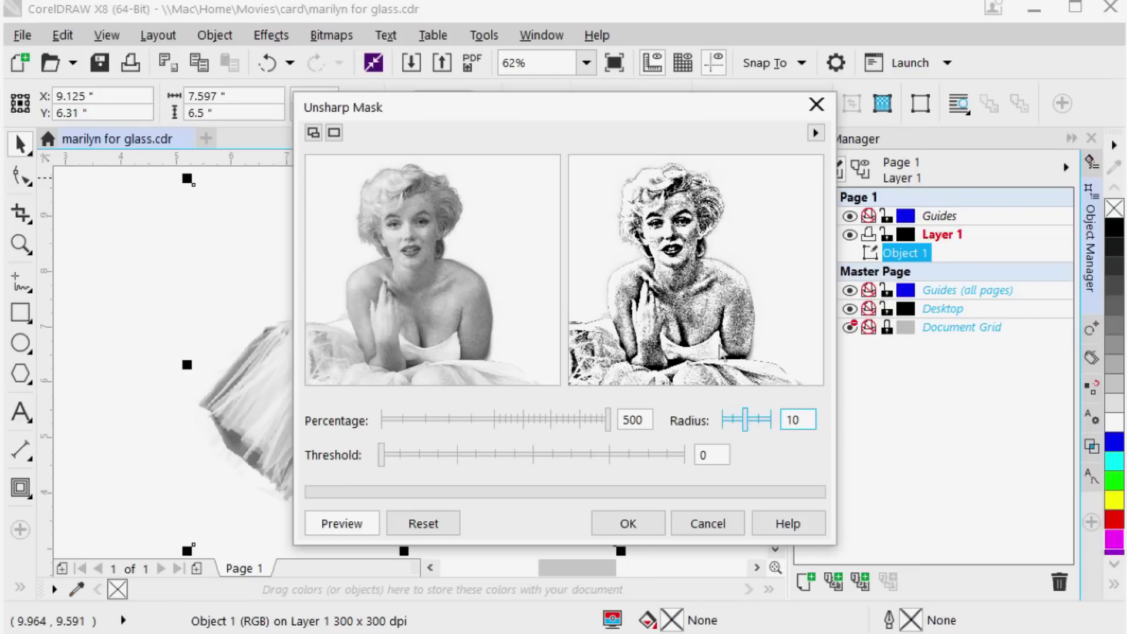
{"action": "left_click", "coordinate": [628, 524]}
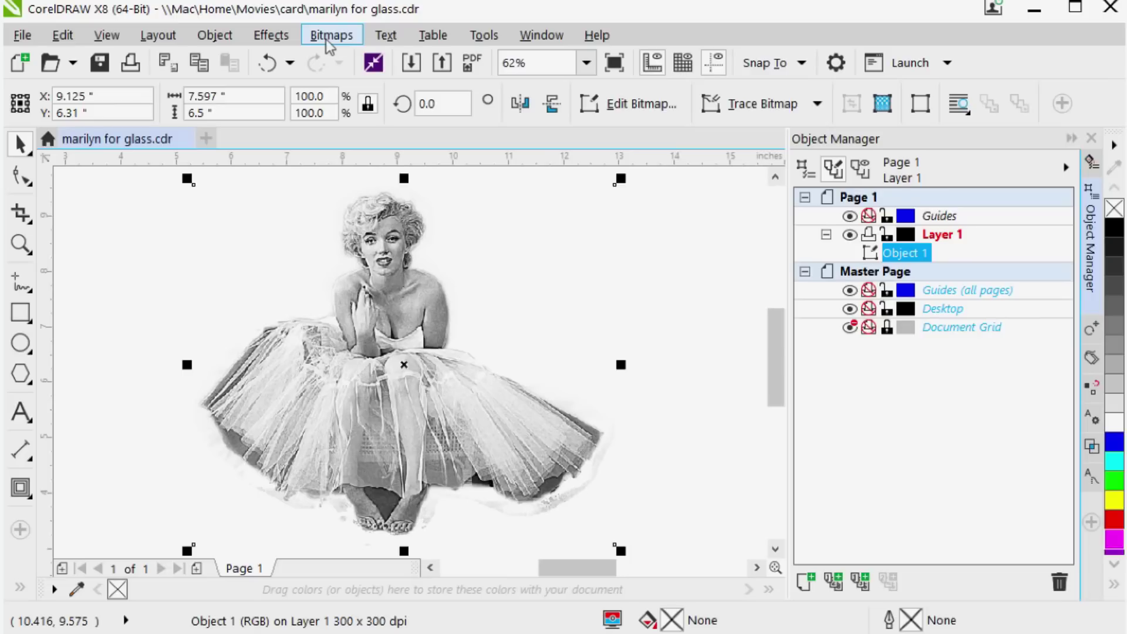
- Invert the colors of the sharpened ballerina bitmap
{"action": "left_click", "coordinate": [276, 37]}
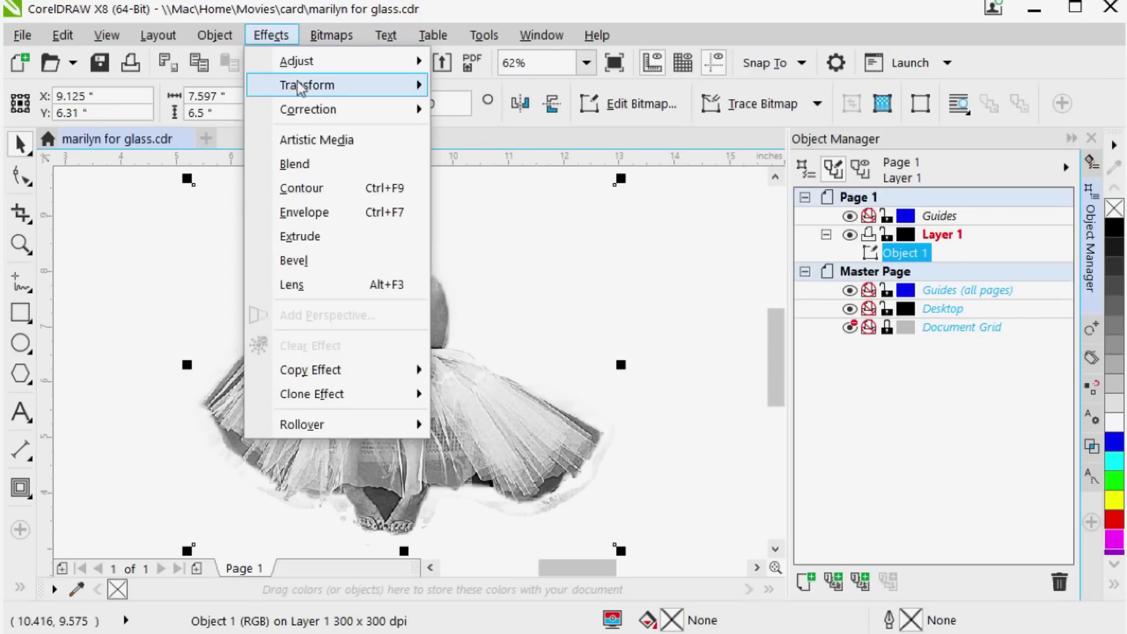
{"action": "mouse_move", "coordinate": [294, 85]}
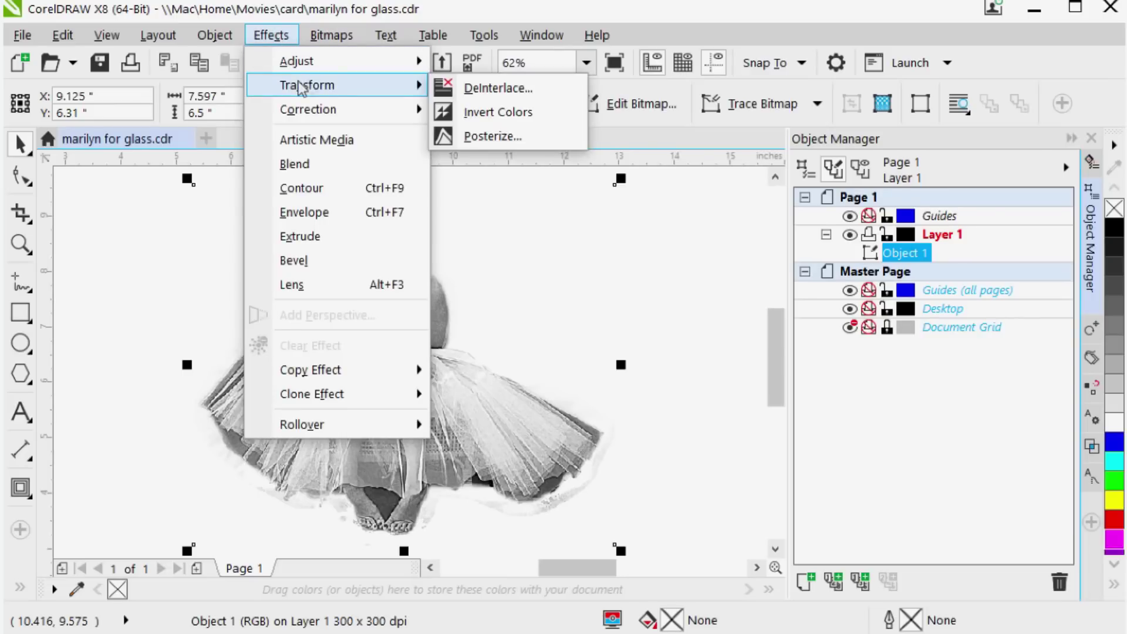
{"action": "left_click", "coordinate": [469, 117]}
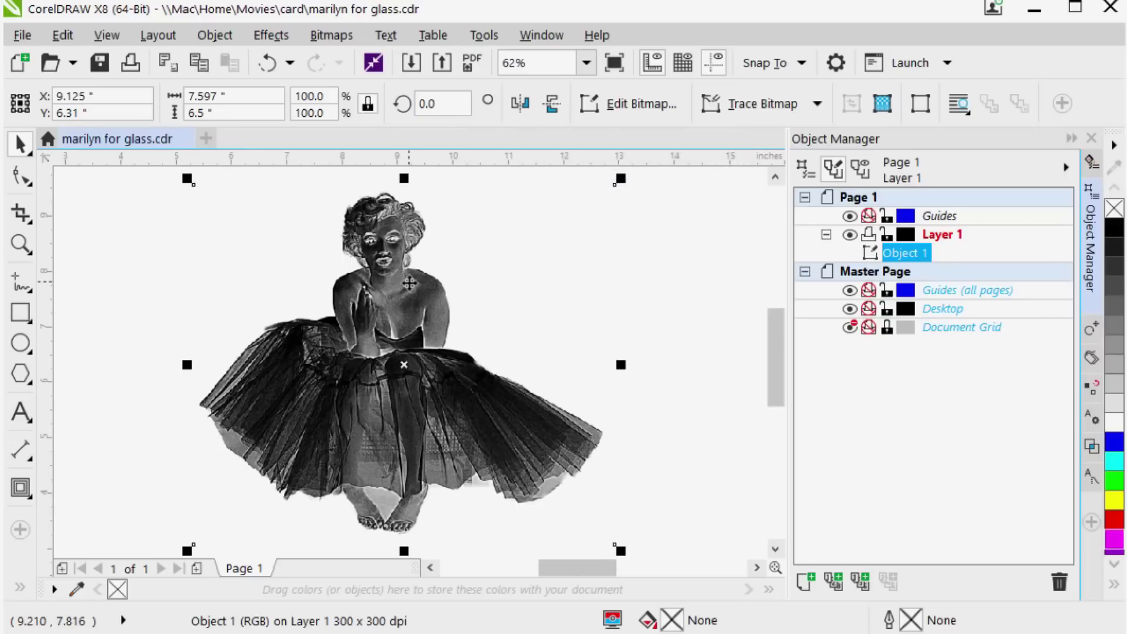
- Convert the inverted bitmap to 1-bit black and white using the Floyd-Steinberg conversion method
{"action": "left_click", "coordinate": [331, 36]}
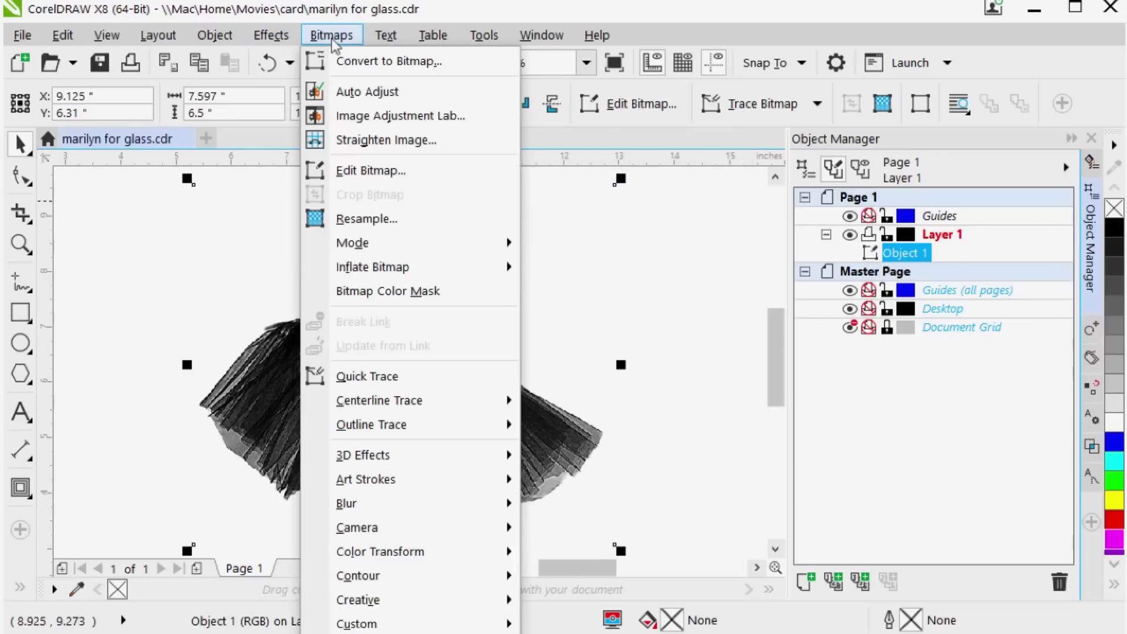
{"action": "mouse_move", "coordinate": [411, 242]}
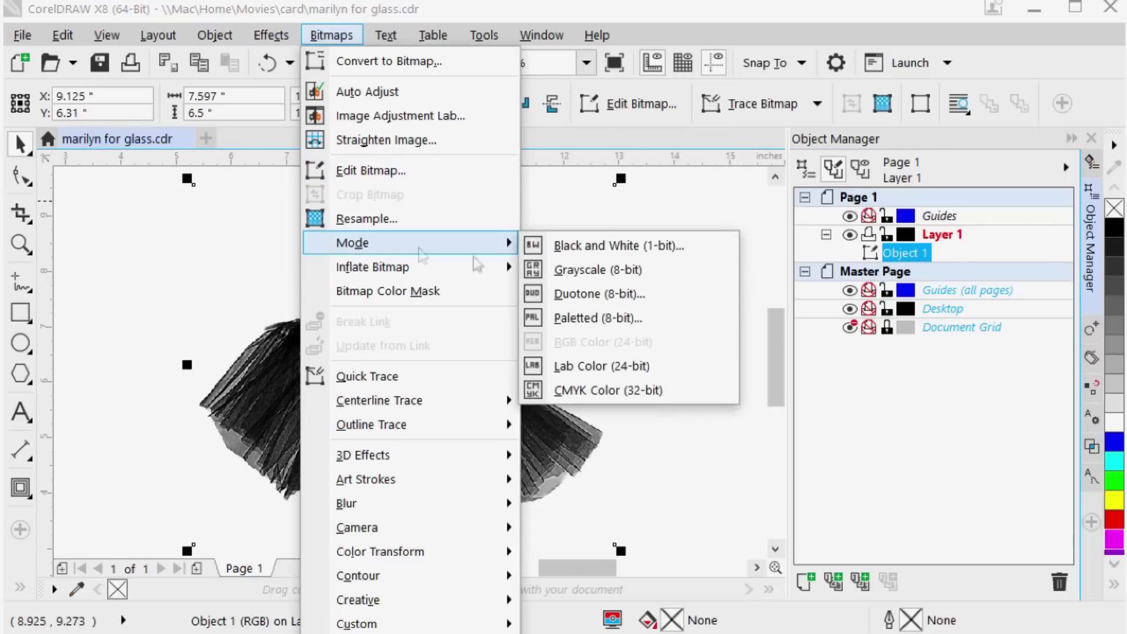
{"action": "left_click", "coordinate": [575, 249]}
{"action": "left_click", "coordinate": [531, 383]}
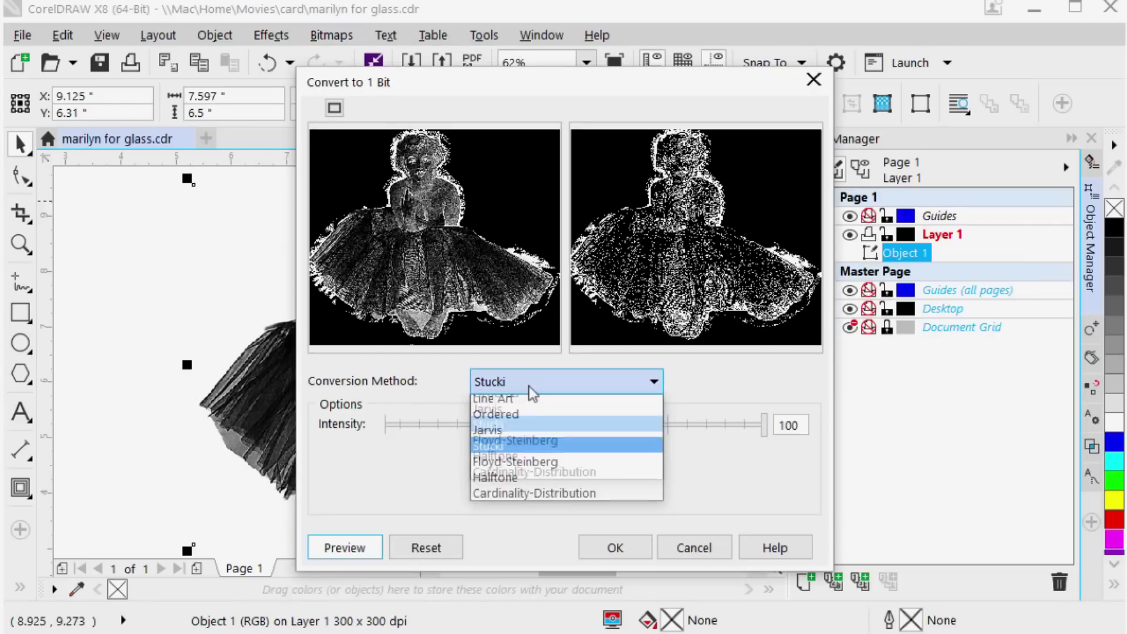
{"action": "left_click", "coordinate": [510, 474]}
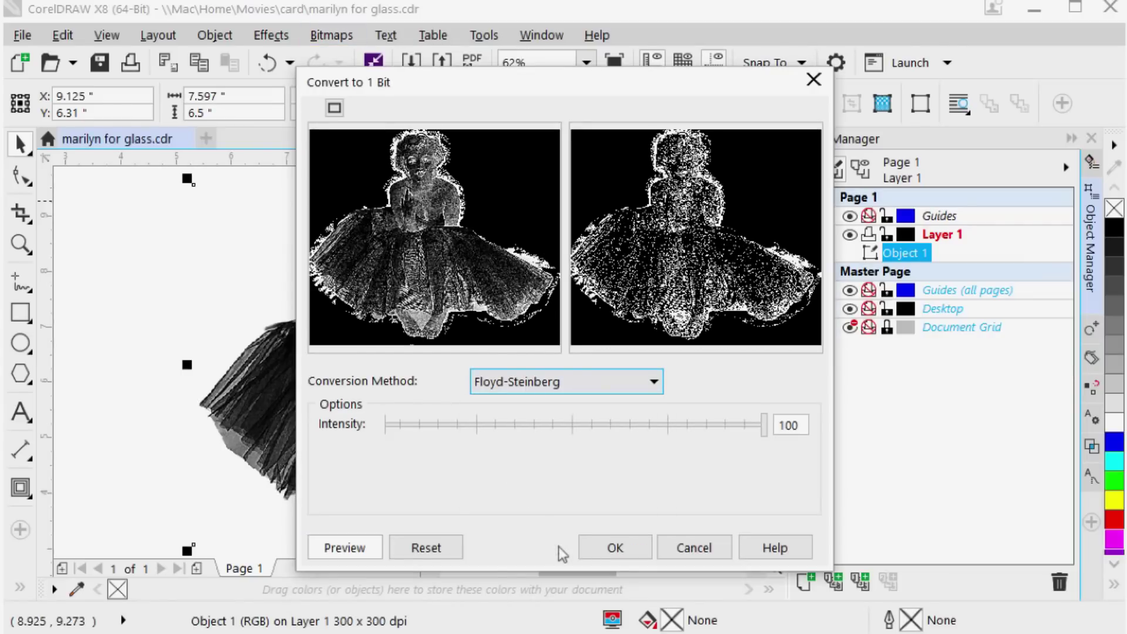
{"action": "left_click", "coordinate": [612, 547]}
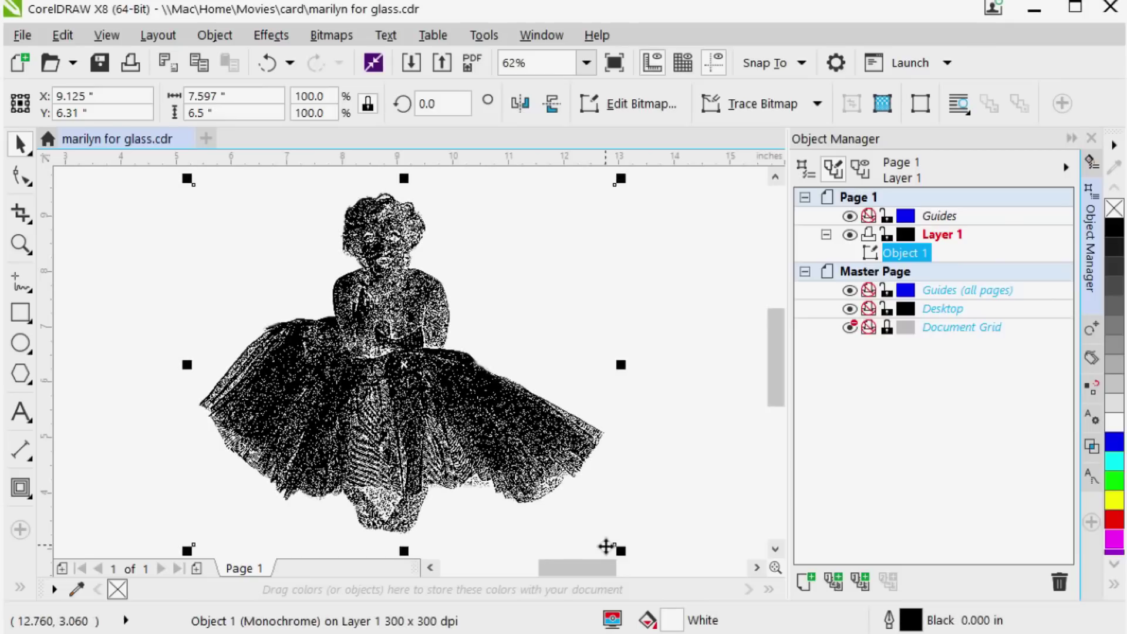